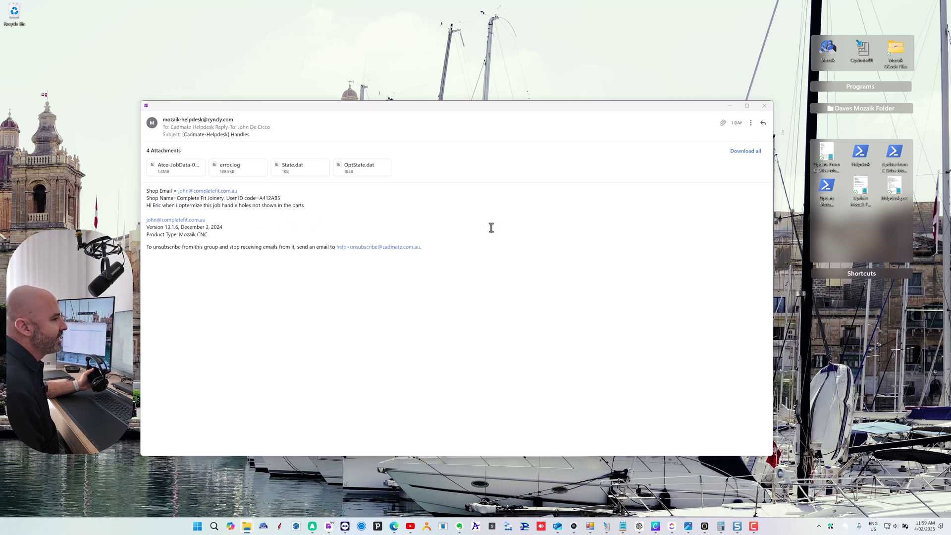
Run the Helpdesk PowerShell script and choose option 2 (CNC) to extract the job and launch Mozaik
click(861, 155)
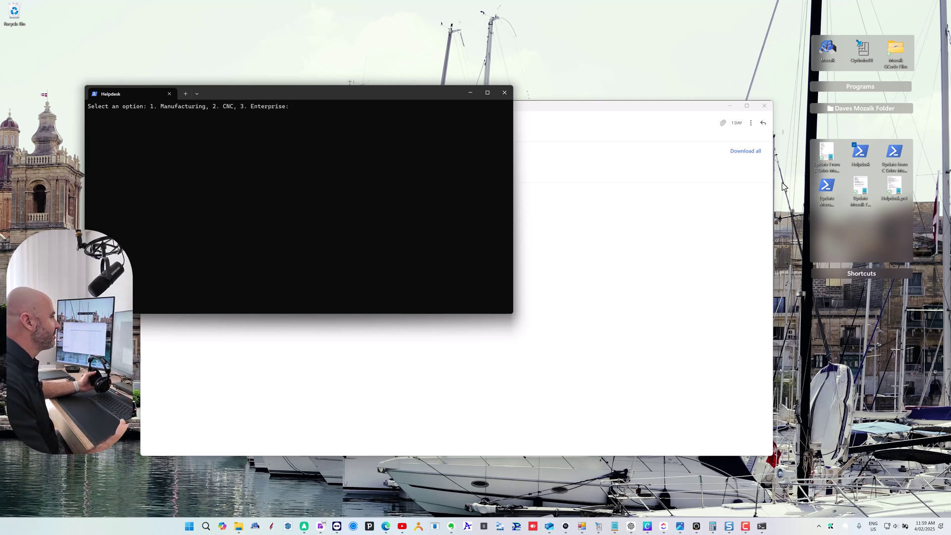
text(2)
key(Return)
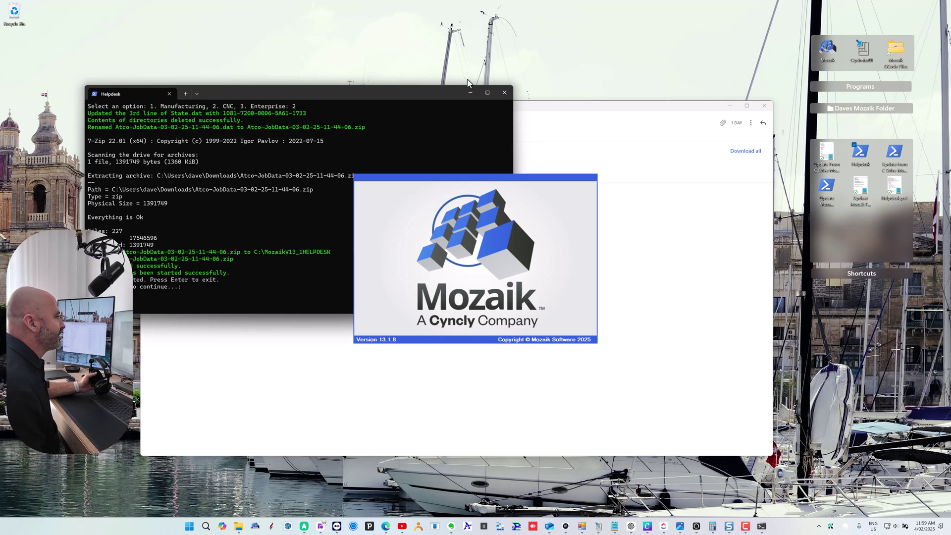
Close the finished terminal and load the Atco job from the Select Job list
click(504, 92)
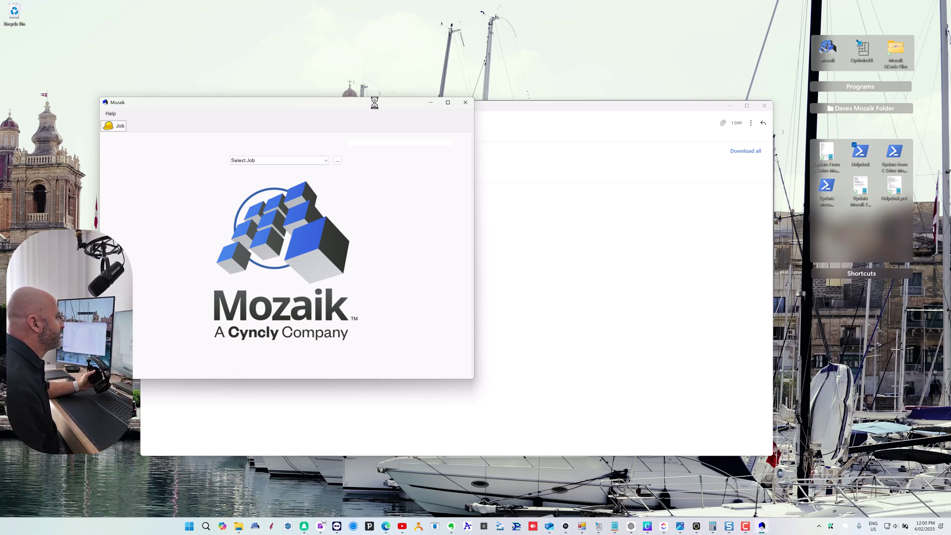
drag(375, 102, 468, 132)
click(362, 181)
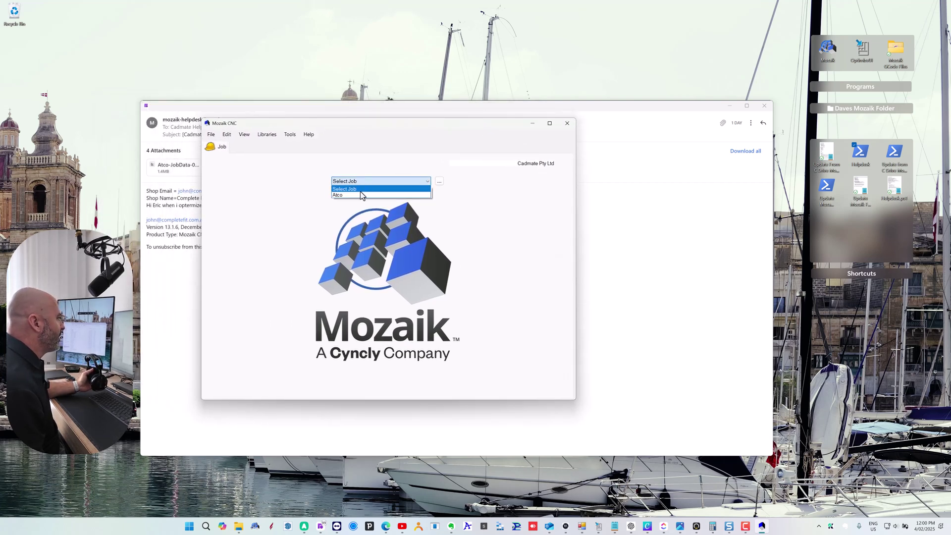
click(359, 195)
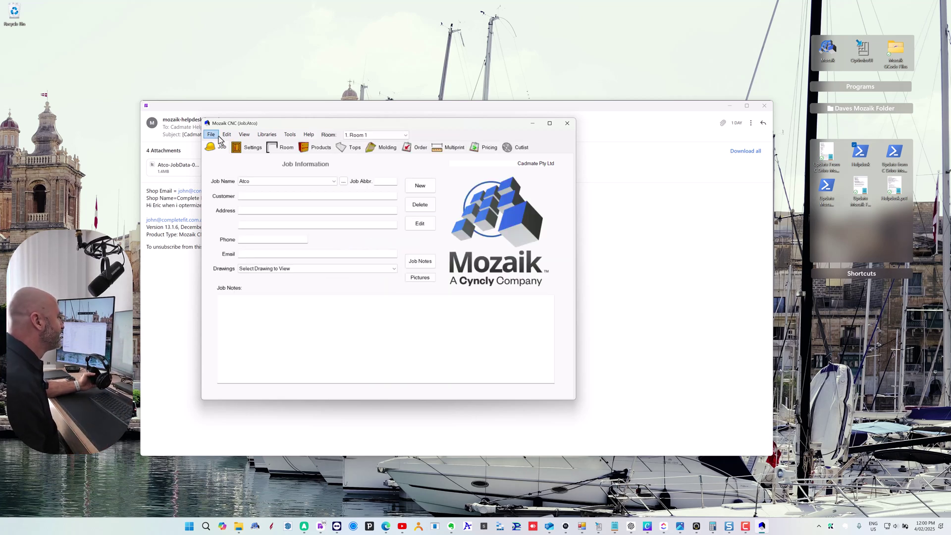
Move and enlarge the Mozaik window to cover the email
drag(341, 127, 259, 63)
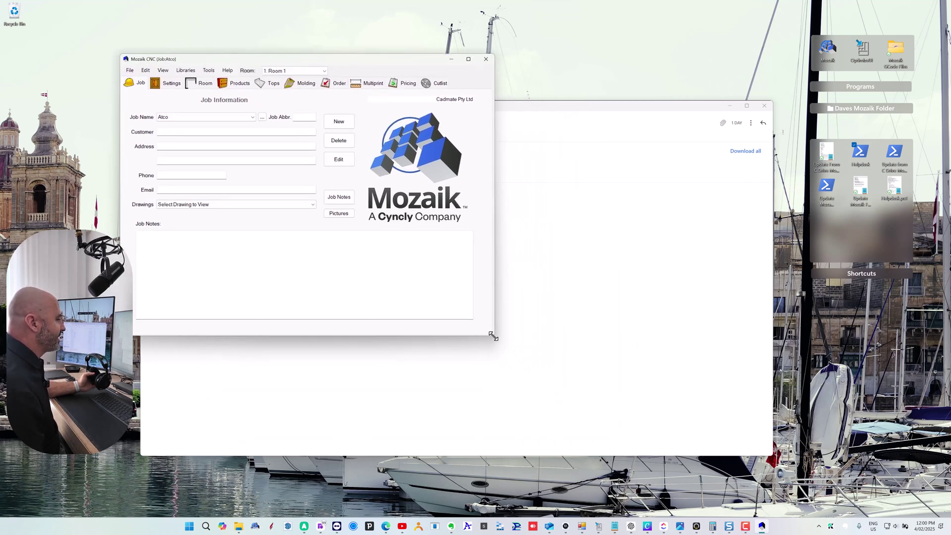
drag(491, 335, 858, 492)
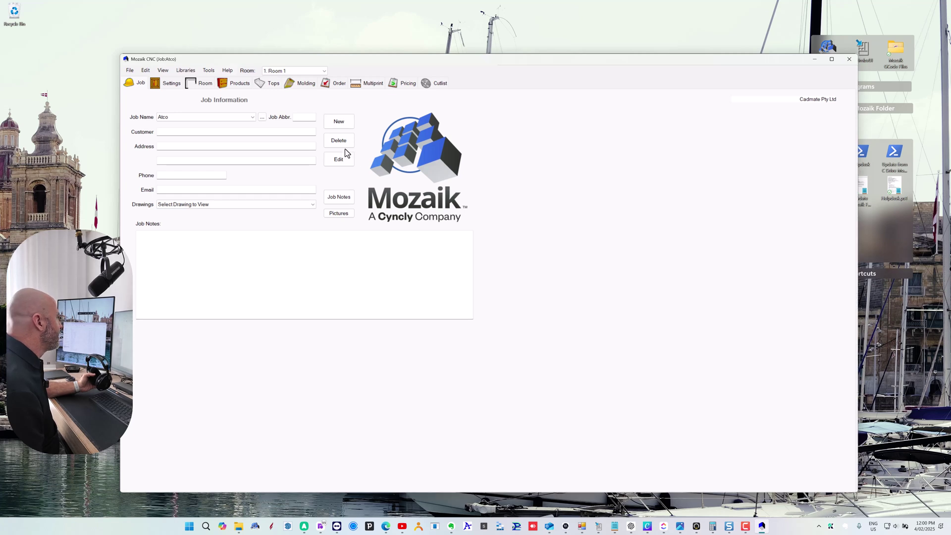
drag(229, 60, 226, 55)
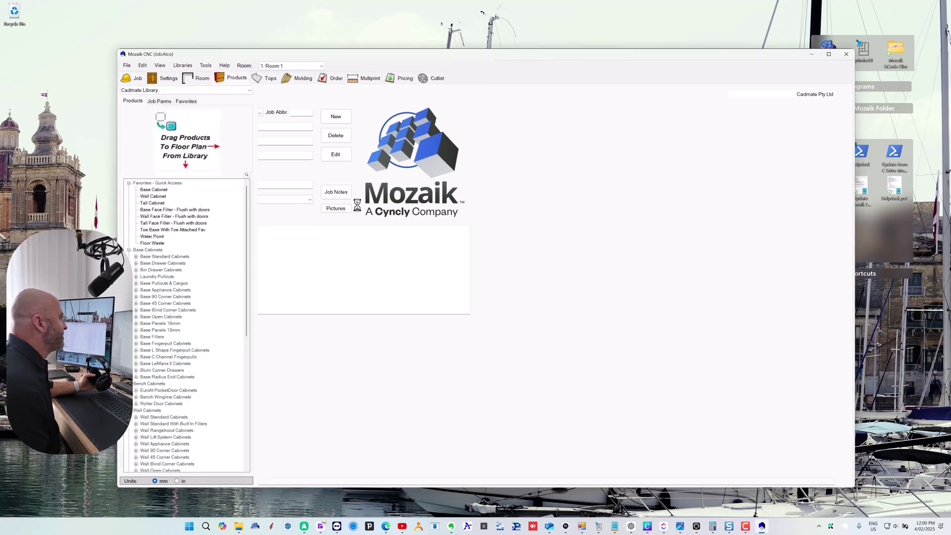
Switch to the Wall #1 elevation and select the two-door Base Cabinet #2
click(495, 210)
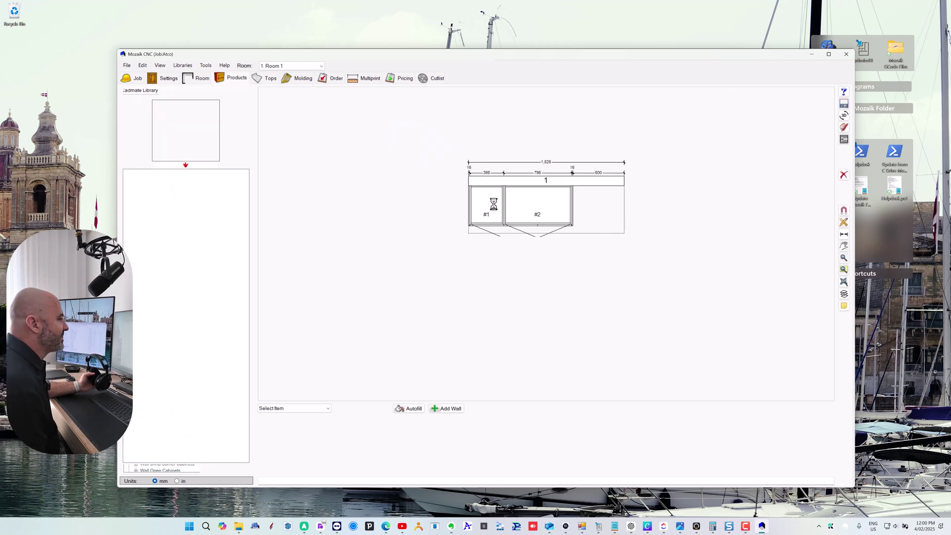
click(844, 139)
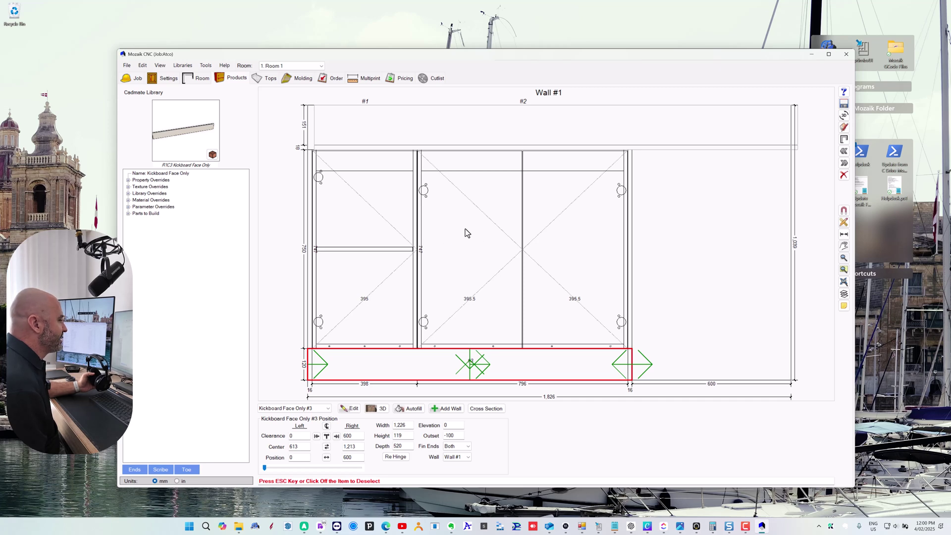
click(465, 232)
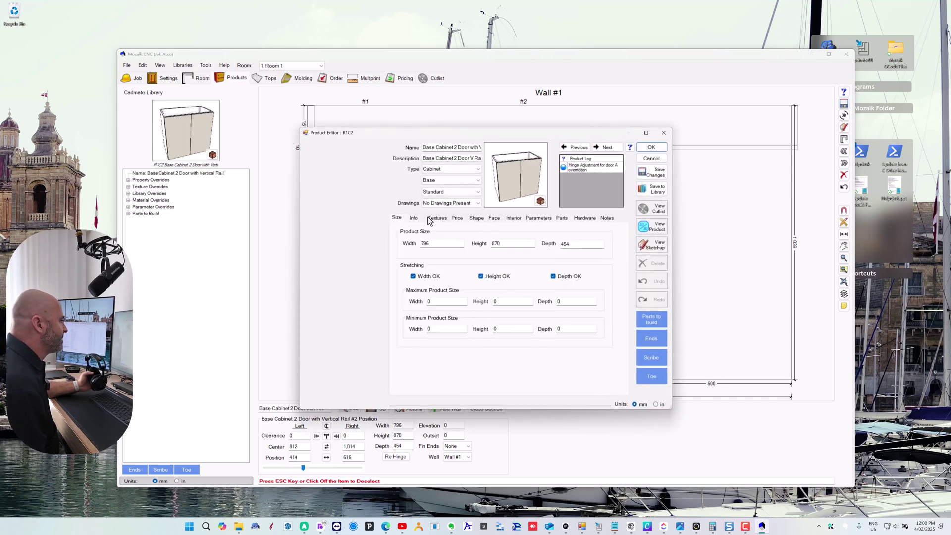
Review the cabinet's Info and Hardware tabs, leaving door pulls on Use Job Setting
click(413, 219)
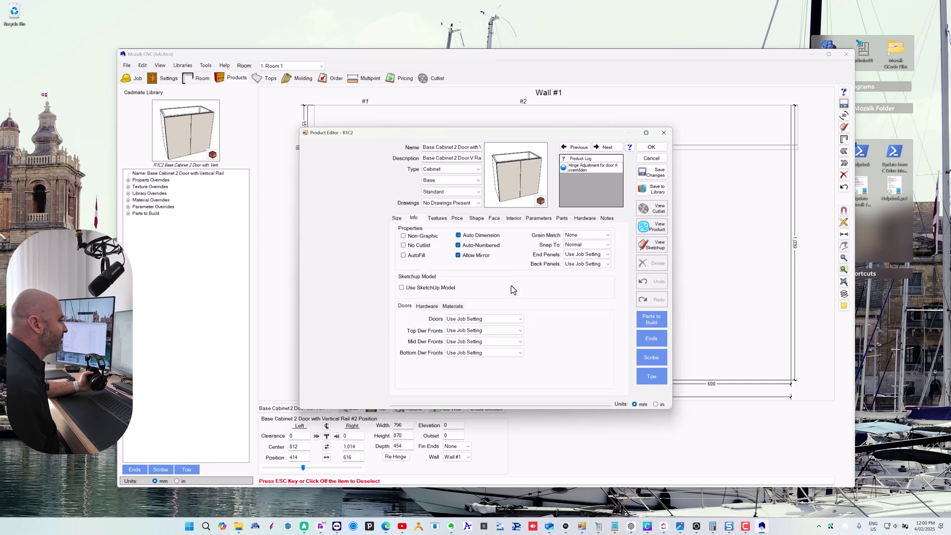
click(464, 319)
click(427, 306)
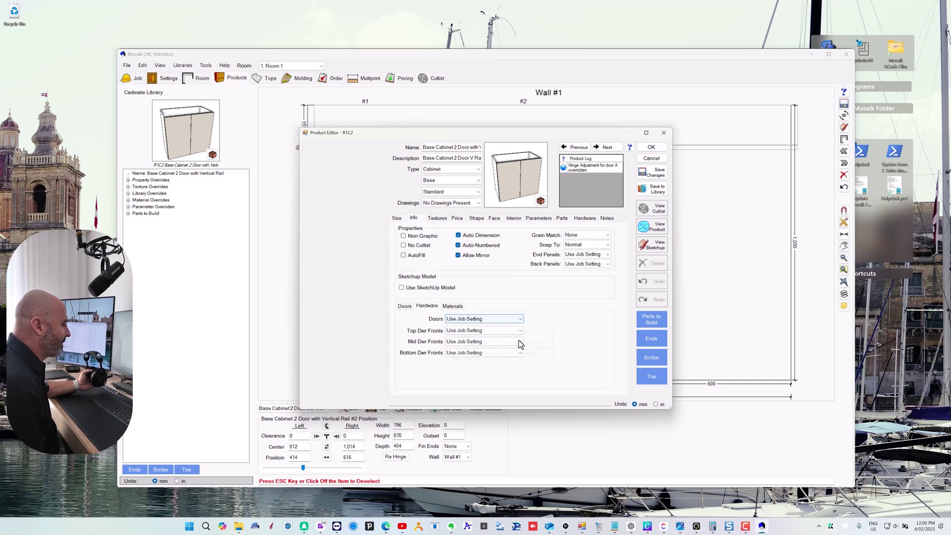
click(500, 321)
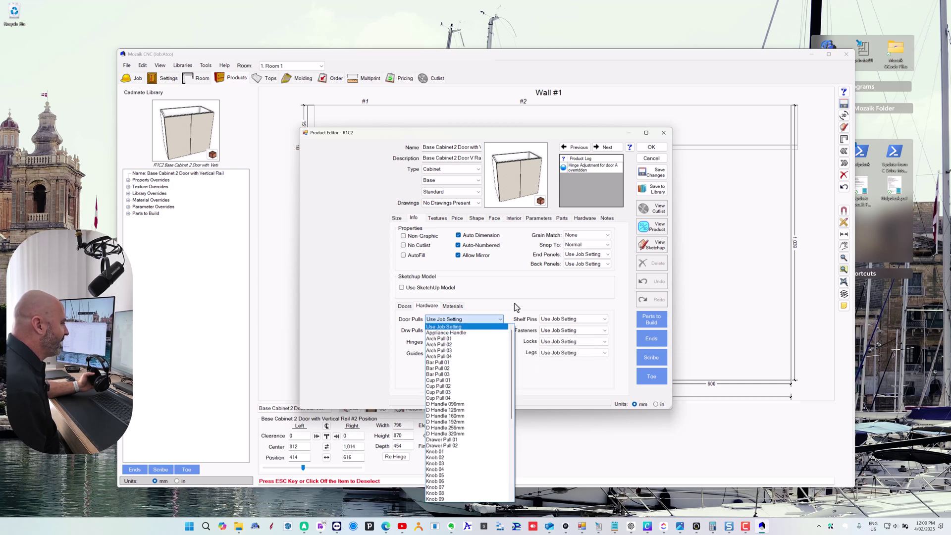
click(516, 307)
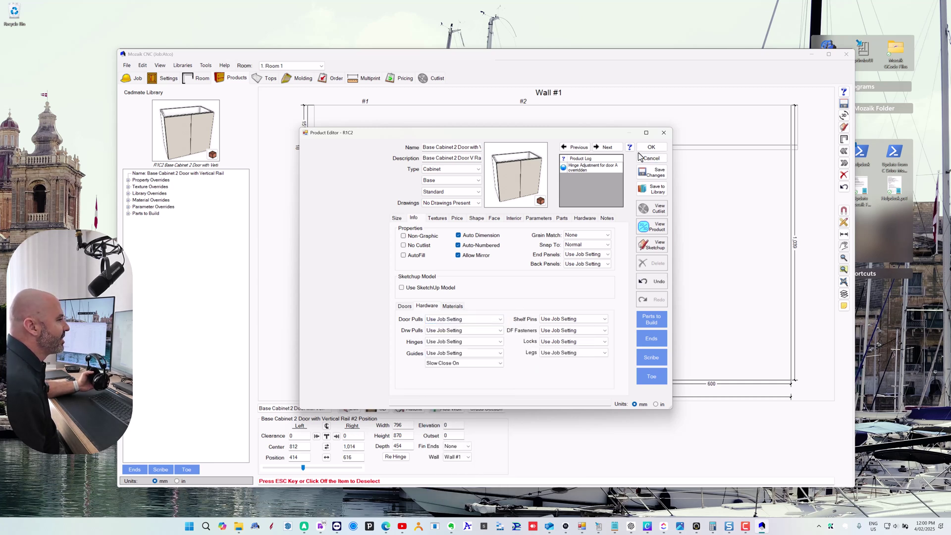
Check the Shape and Face tabs, then close the product editor without saving
click(476, 218)
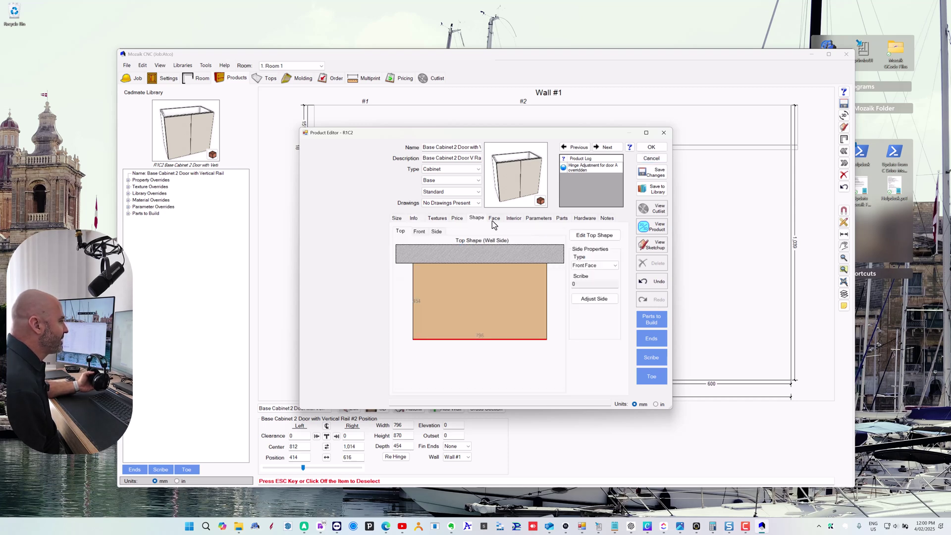
click(493, 218)
click(495, 319)
click(553, 387)
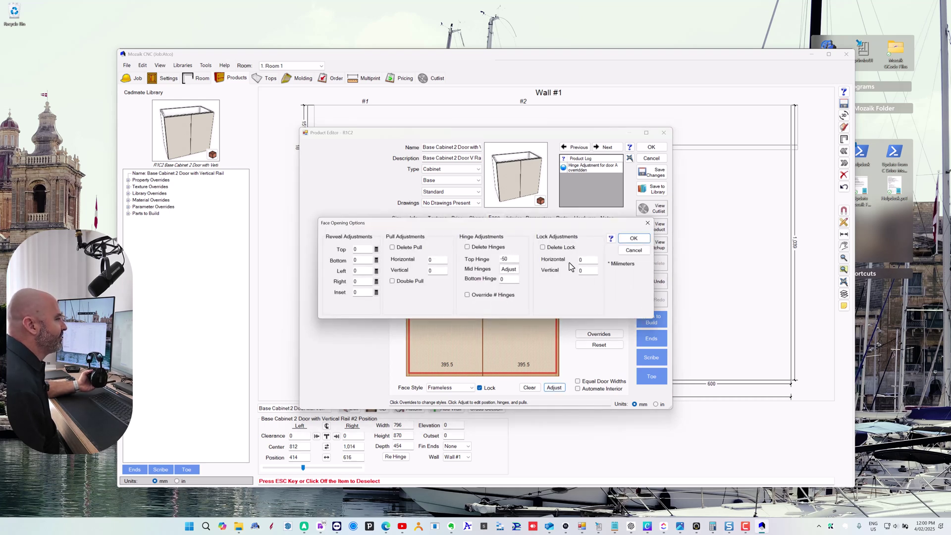
click(633, 250)
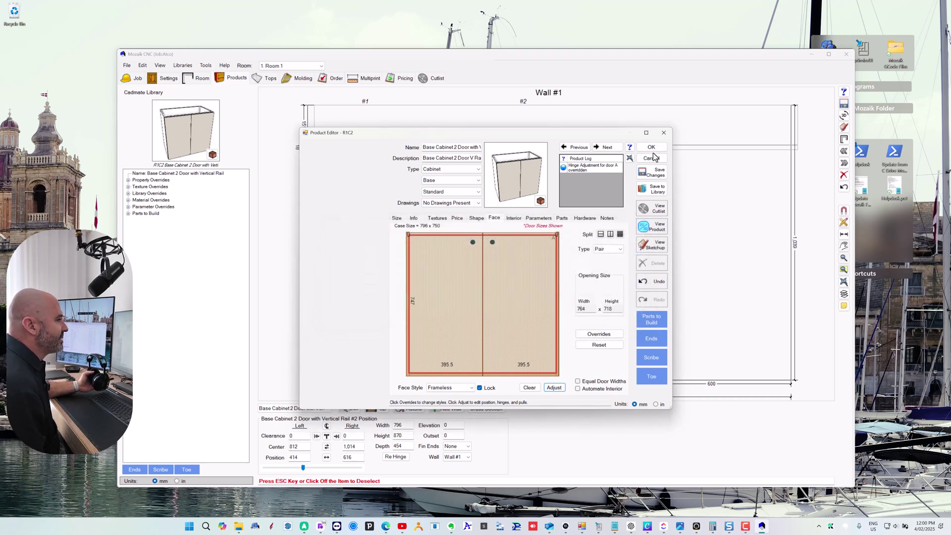
click(651, 158)
click(497, 286)
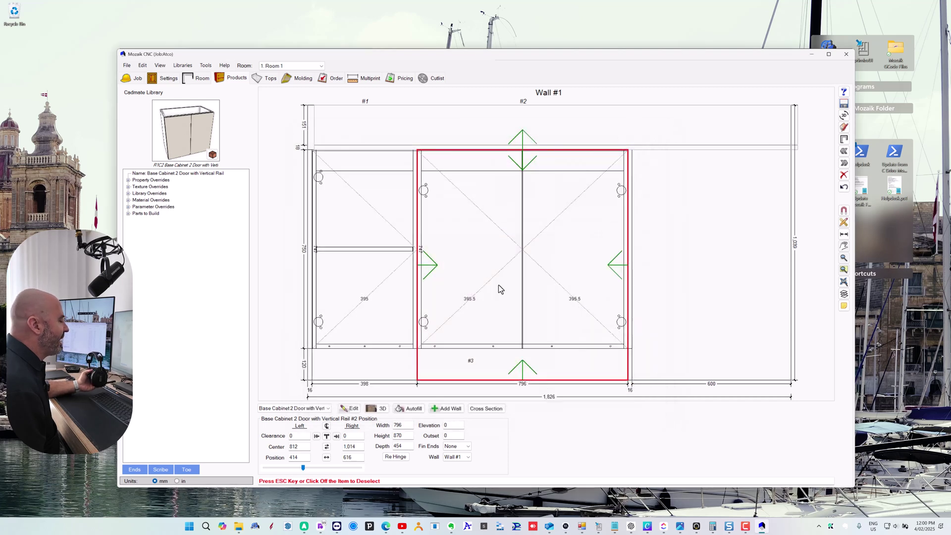
Inspect the D Handle 128mm pull in the Hardware Library (5 mm holes, 128 spacing) and cancel
click(168, 79)
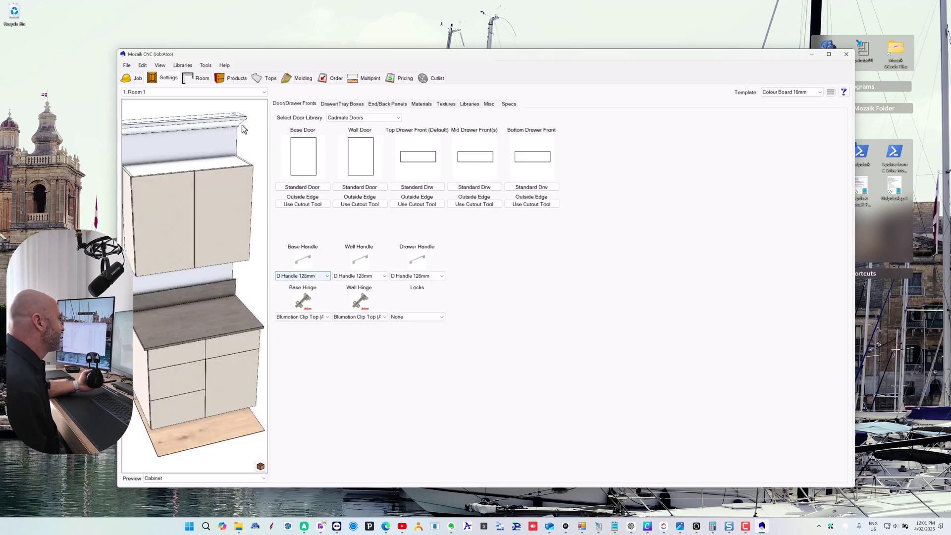
click(183, 65)
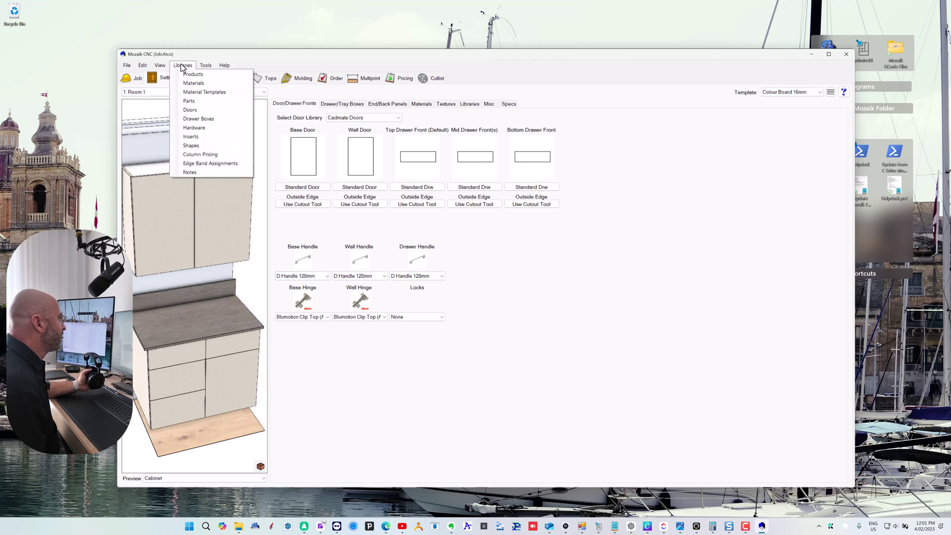
click(206, 128)
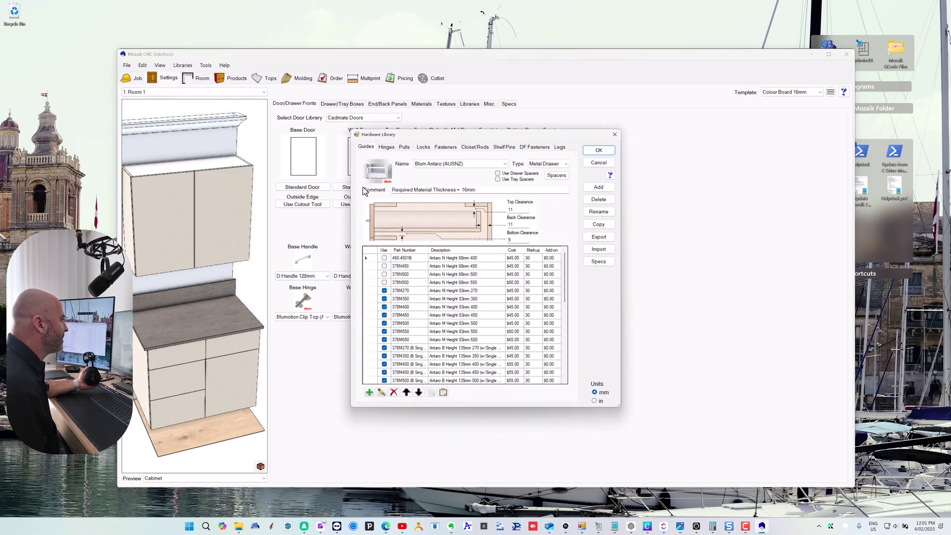
click(404, 148)
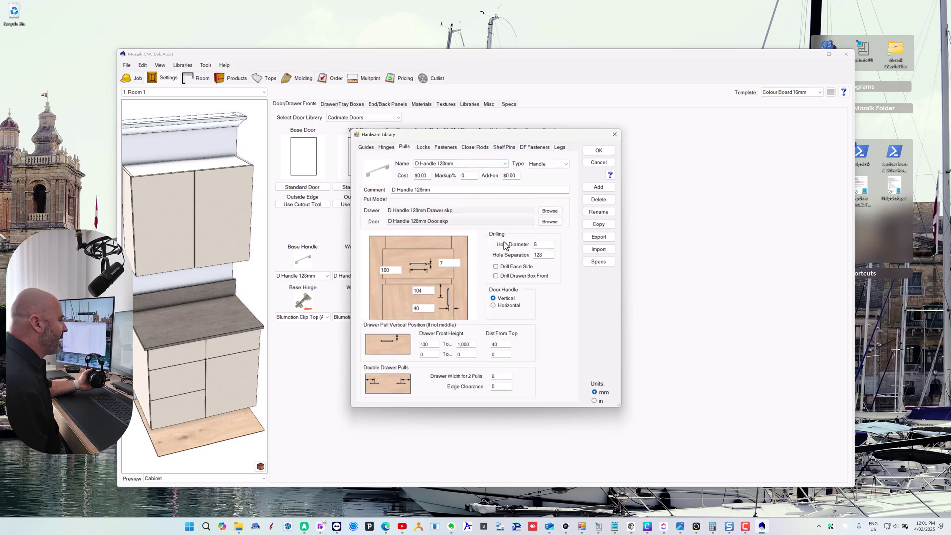
double_click(540, 245)
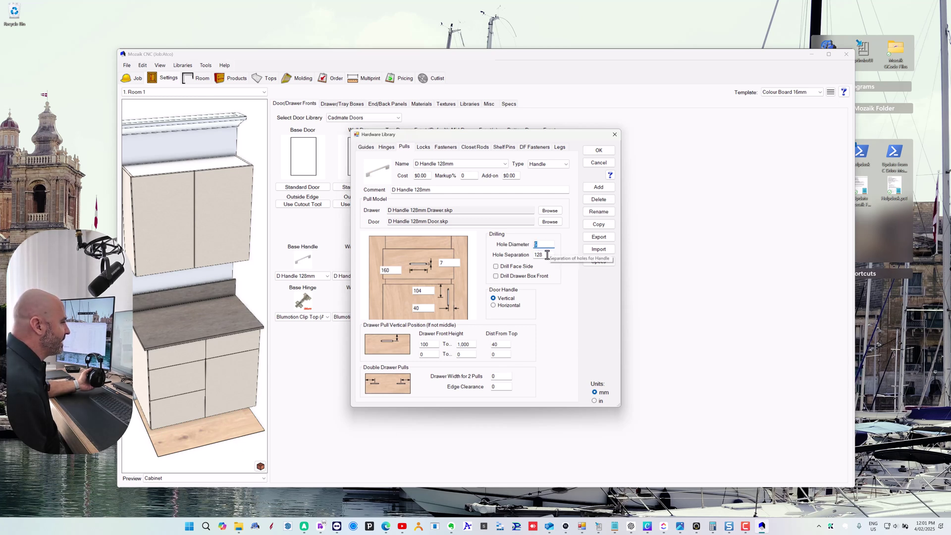
double_click(548, 255)
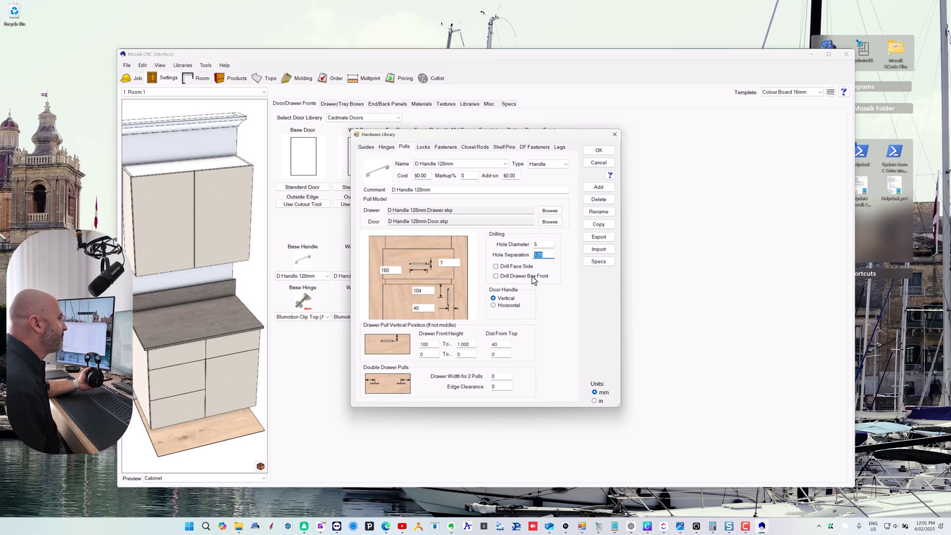
click(598, 163)
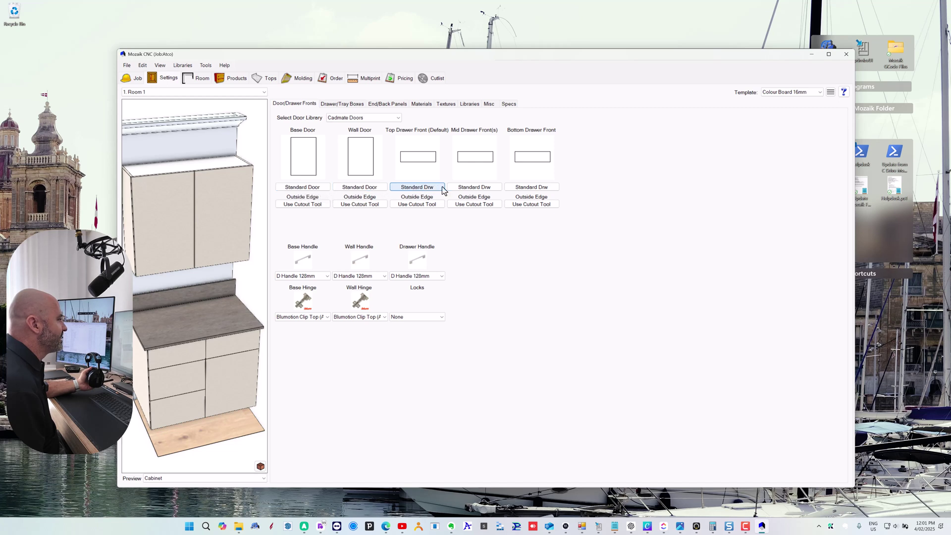
Tick Bore for Locks on the Standard Door slab style in the Door/Drawer Face Library and save
click(184, 66)
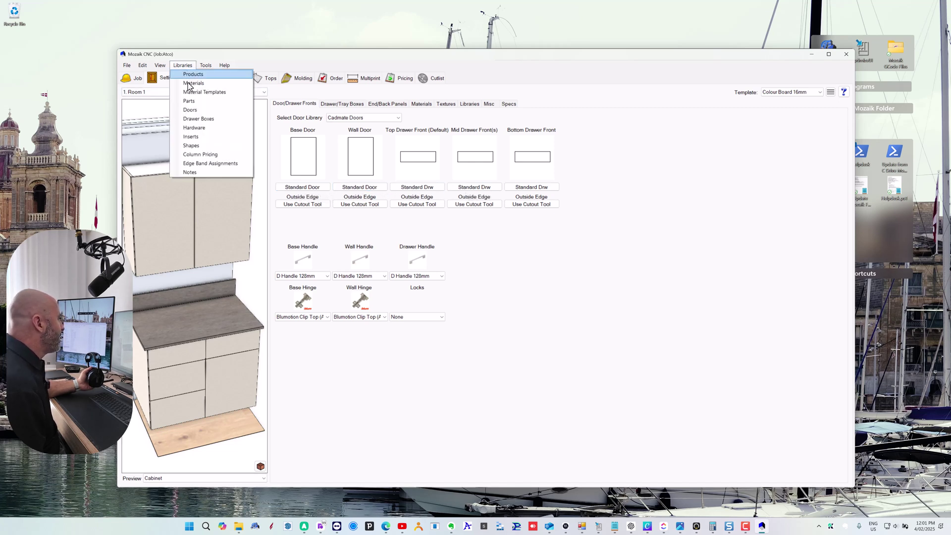
click(190, 110)
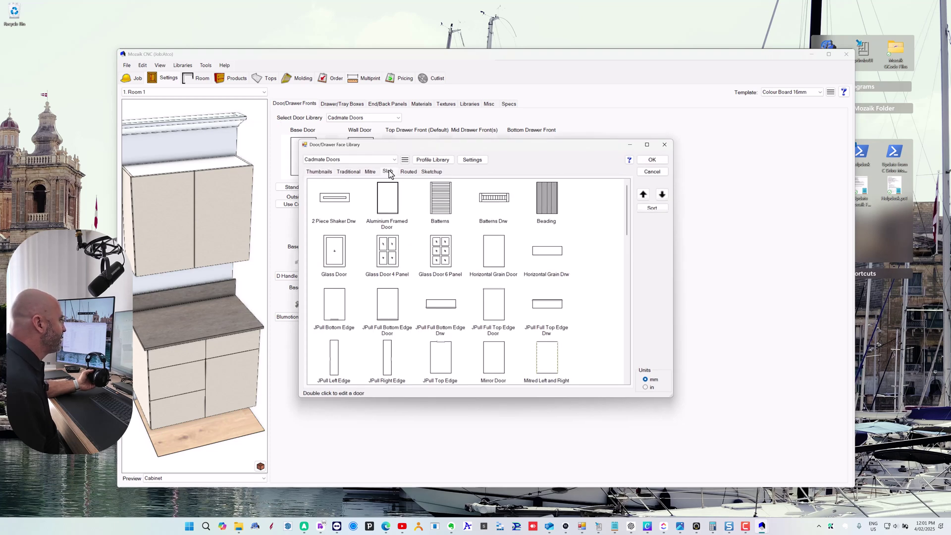
click(388, 171)
double_click(368, 223)
click(369, 182)
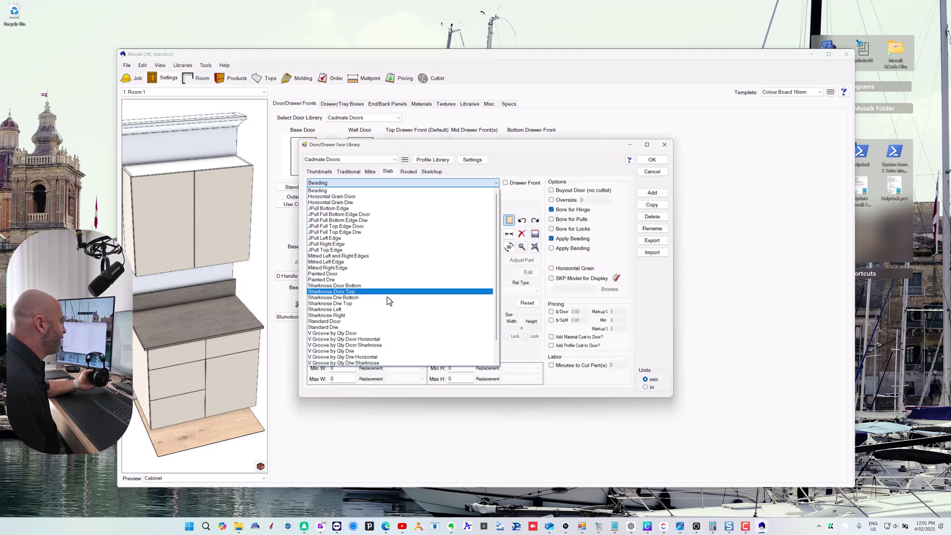
click(341, 323)
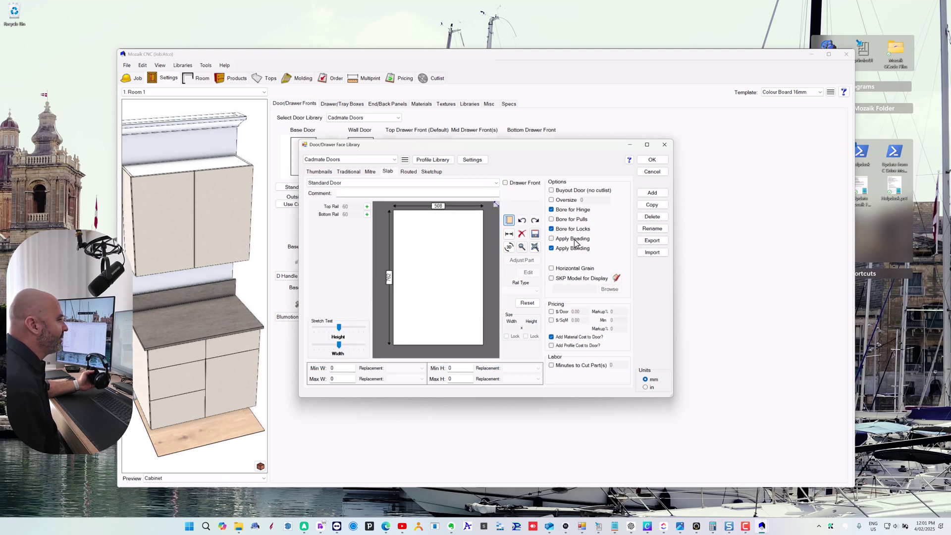
click(551, 228)
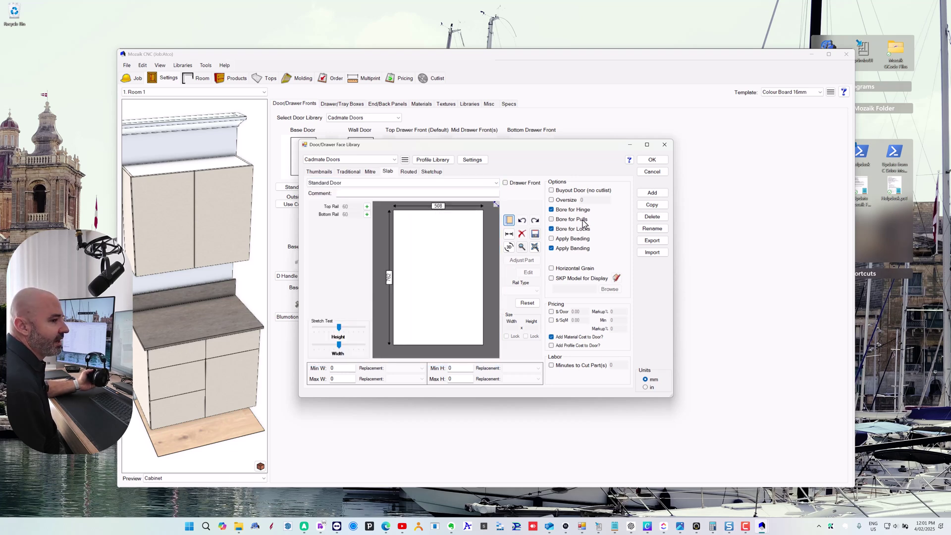
click(652, 161)
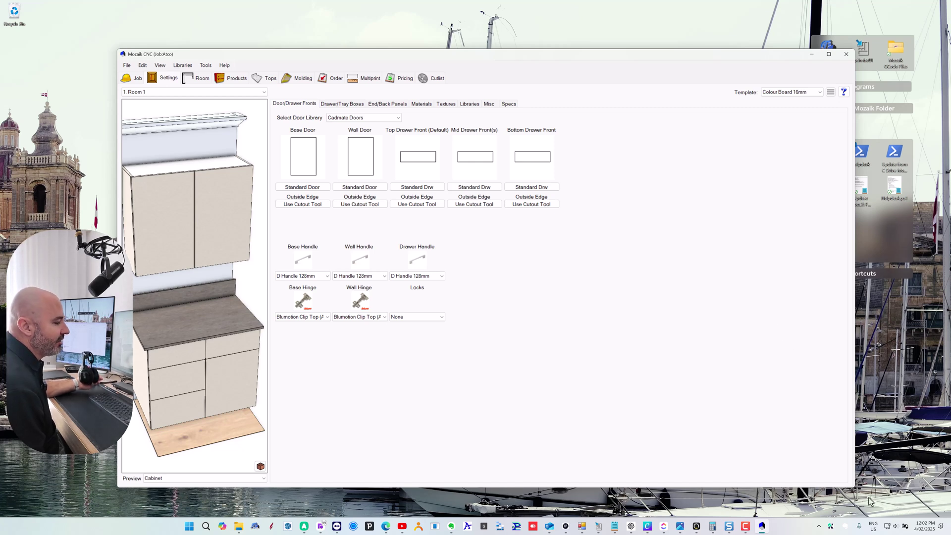
Open Loom from the system tray and select Screen 1 as the recording source
click(819, 526)
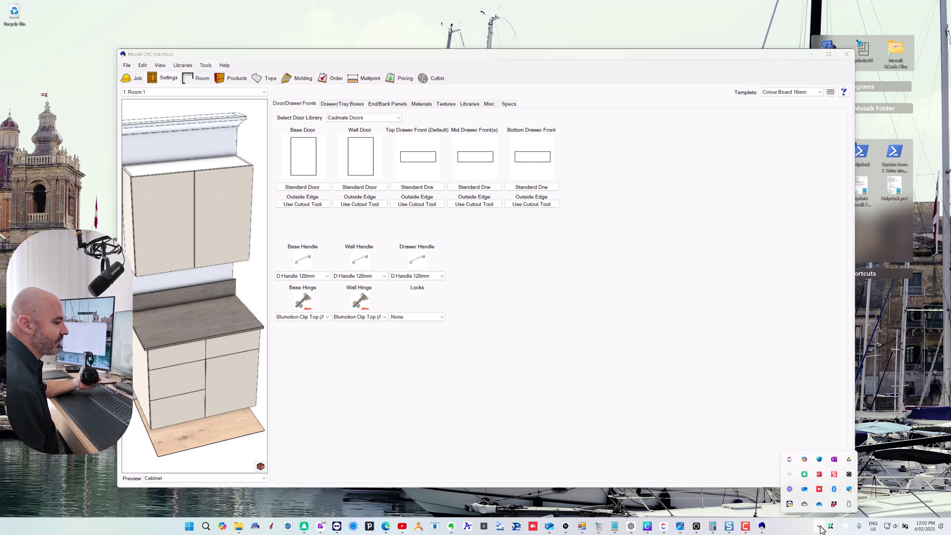
click(789, 488)
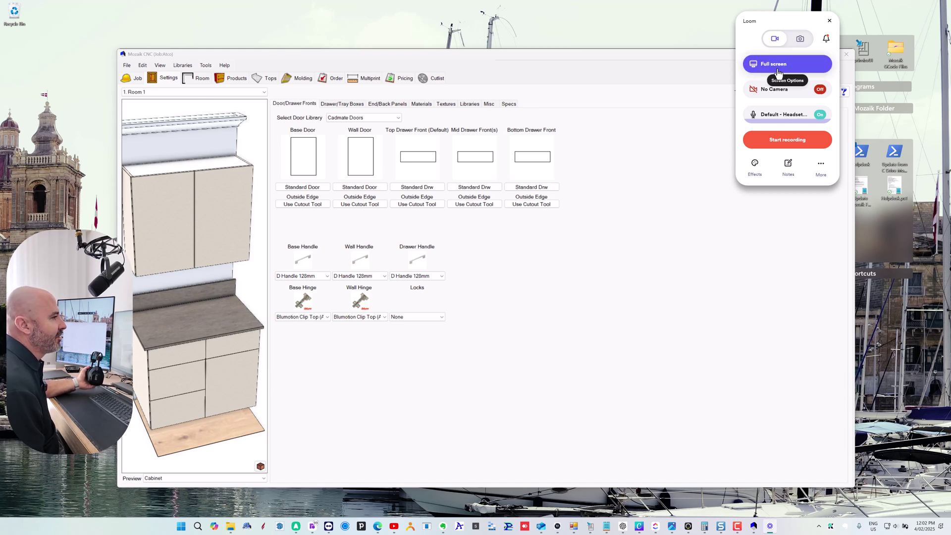
click(777, 73)
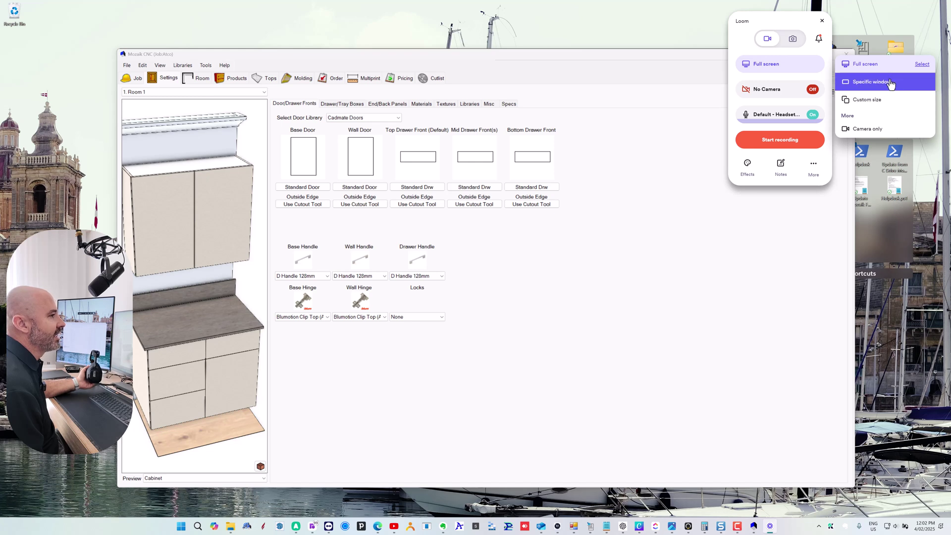
click(892, 100)
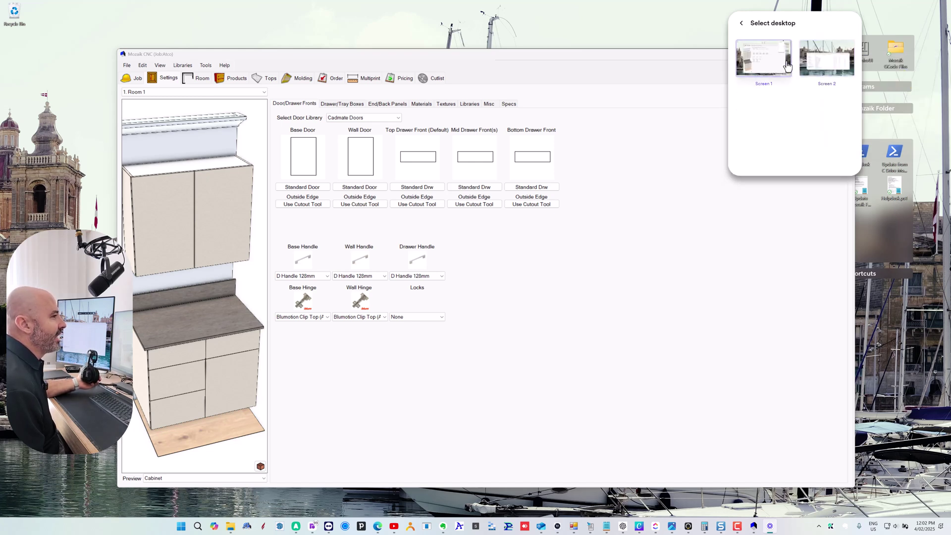
click(786, 64)
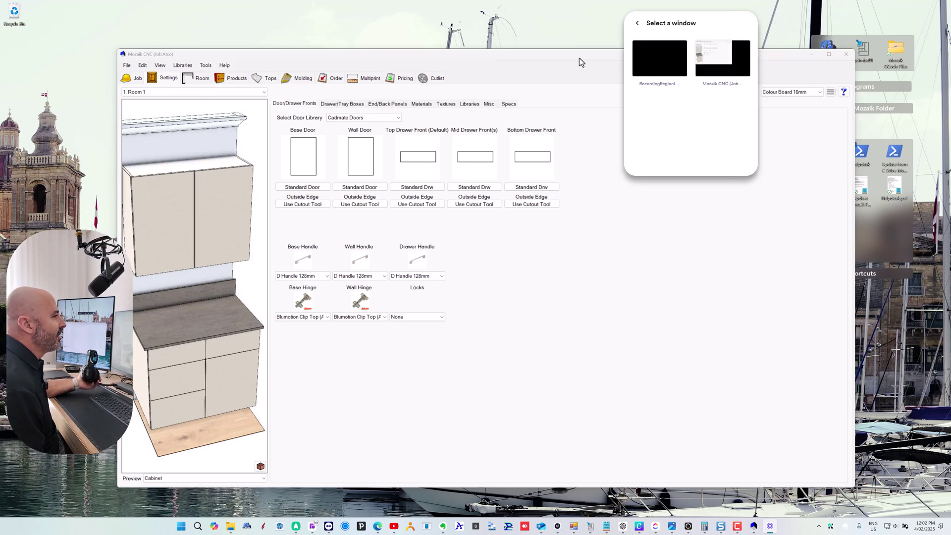
click(638, 24)
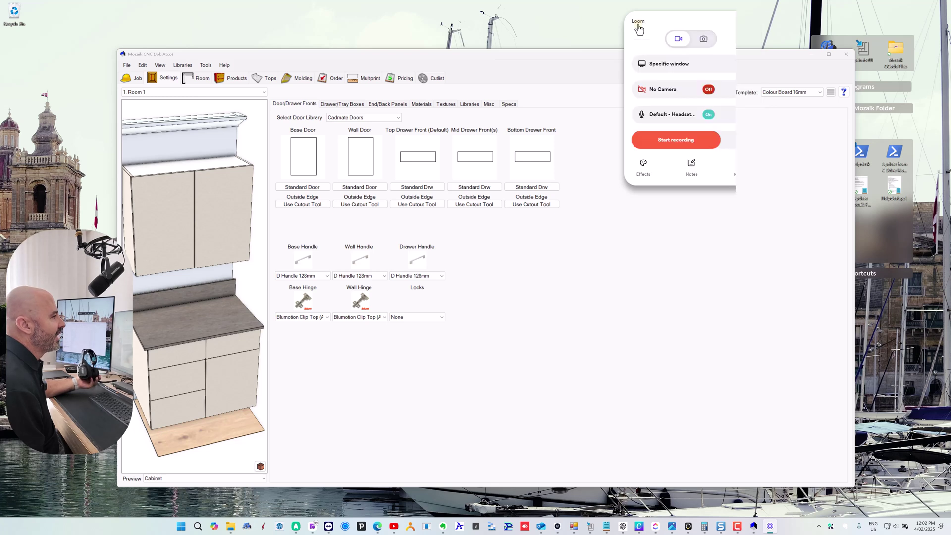
Switch Loom to Custom size and outline the Mozaik CNC window as the capture area
click(673, 65)
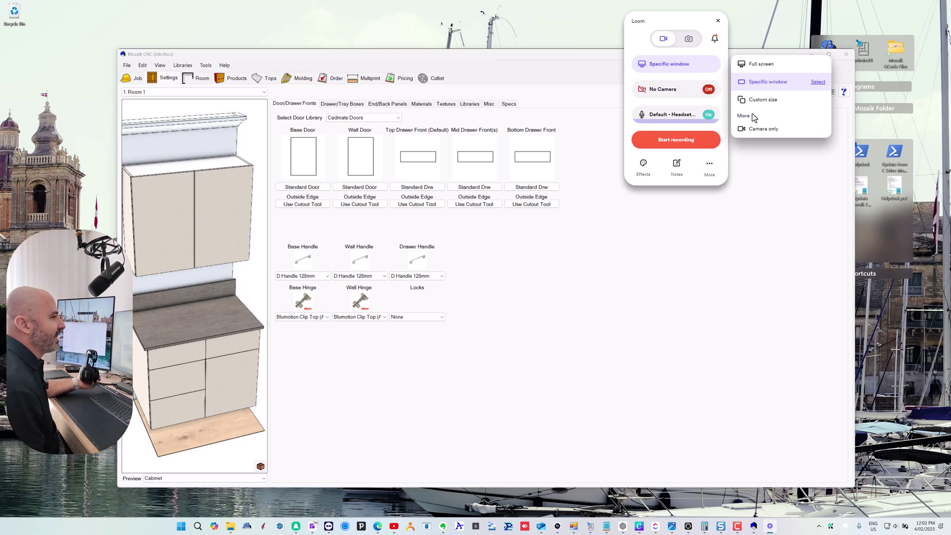
click(768, 82)
click(709, 79)
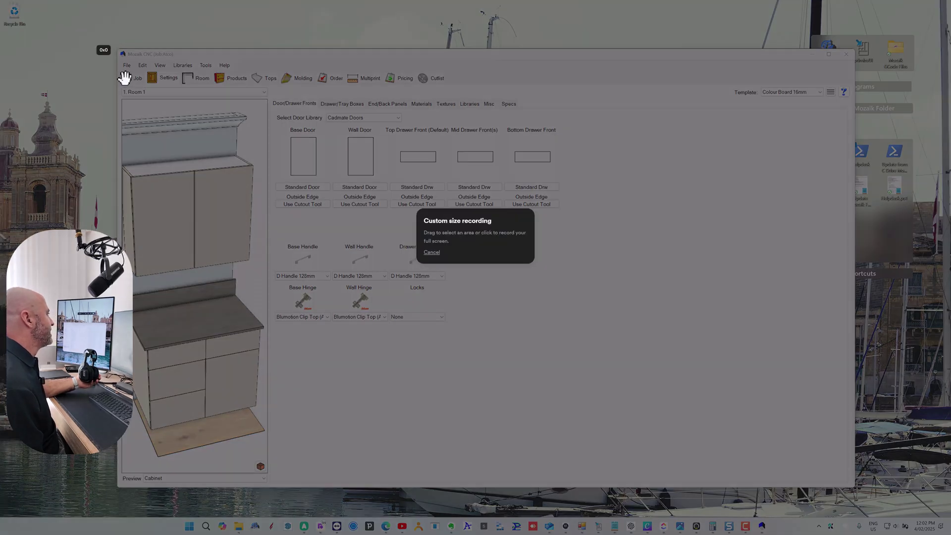
drag(110, 42, 862, 492)
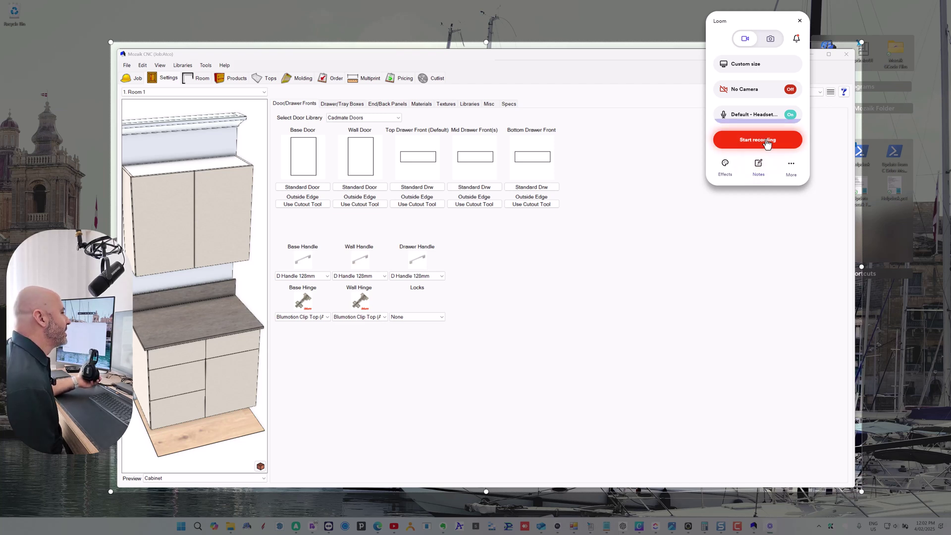
Start the Loom recording and open the Door/Drawer Face Library in Mozaik
click(766, 142)
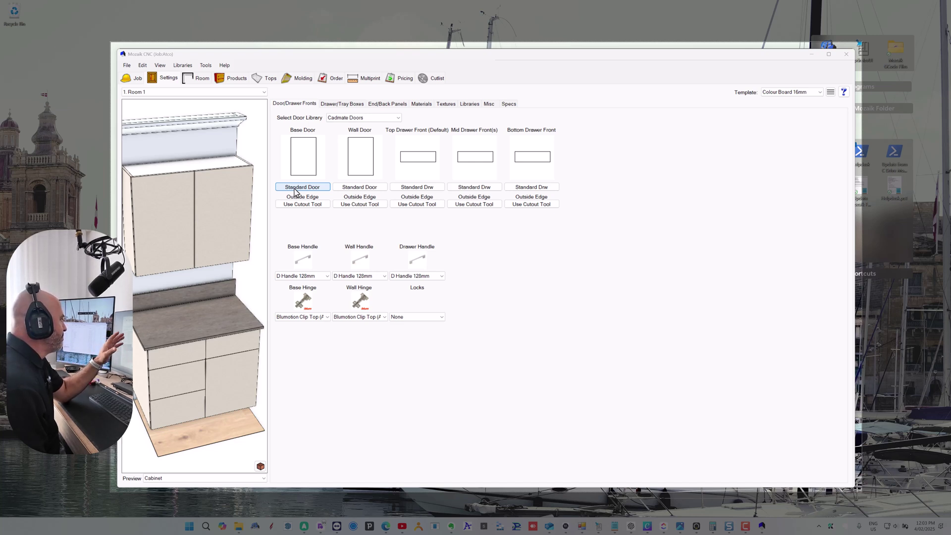
click(183, 67)
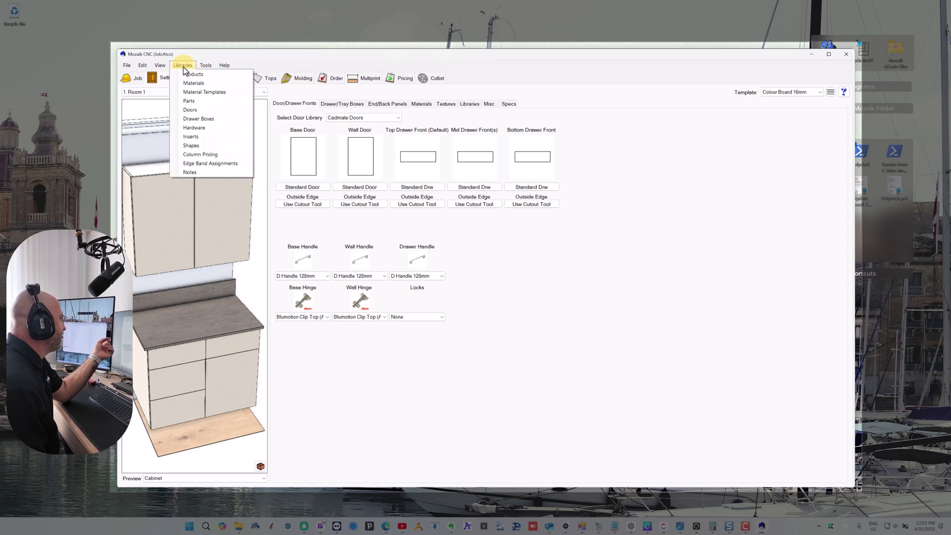
click(200, 111)
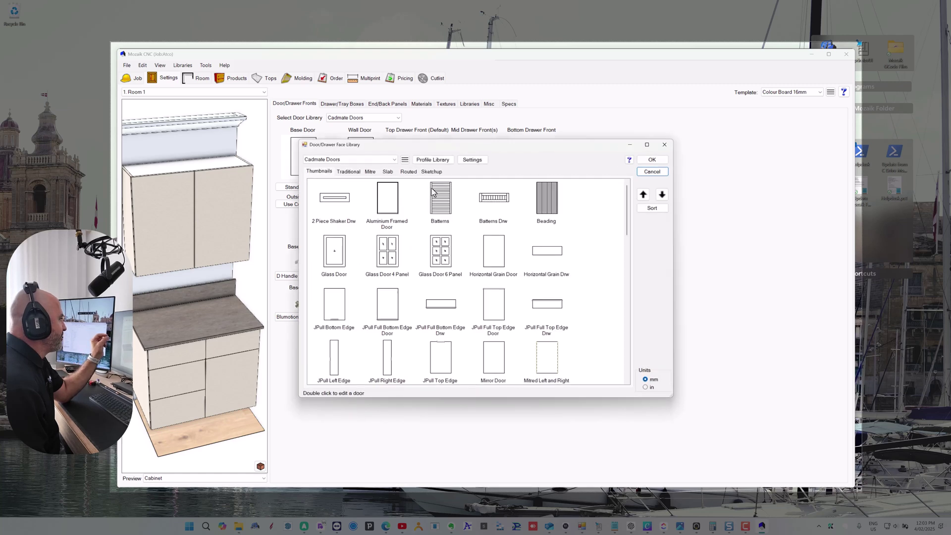
Enable Bore for Pulls on the Standard Door slab style
click(388, 172)
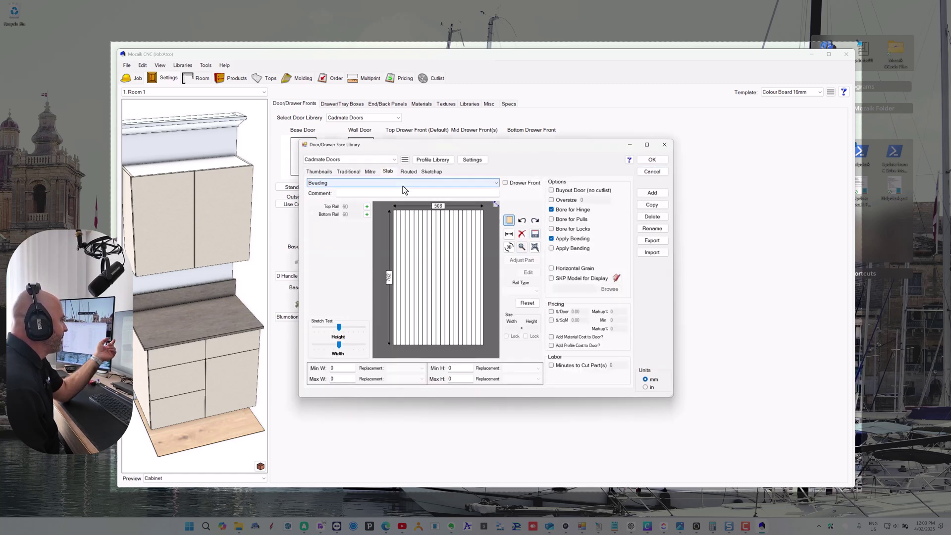
click(403, 184)
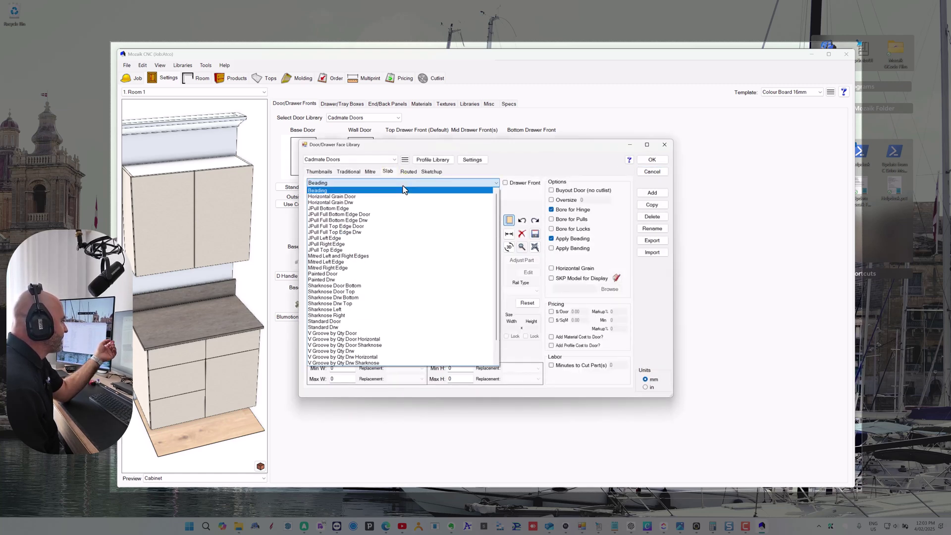
click(347, 322)
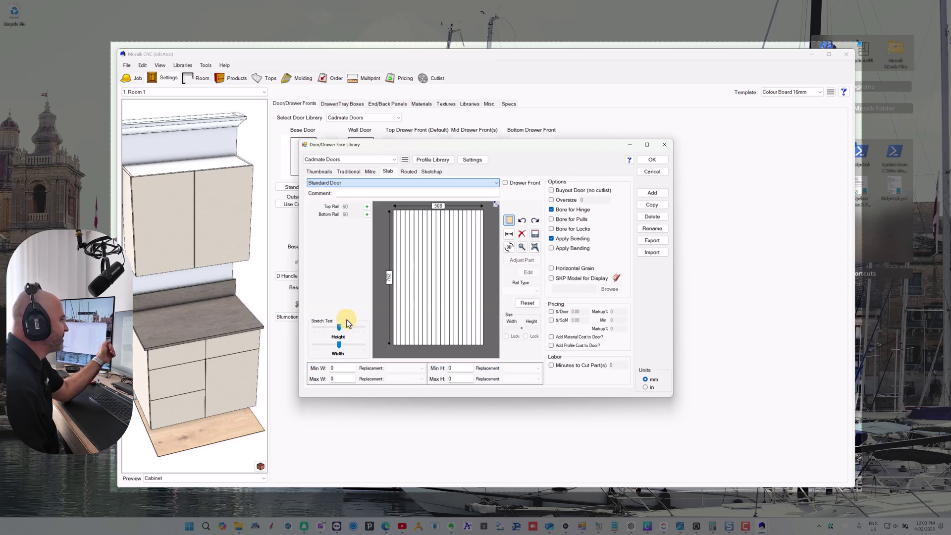
click(552, 221)
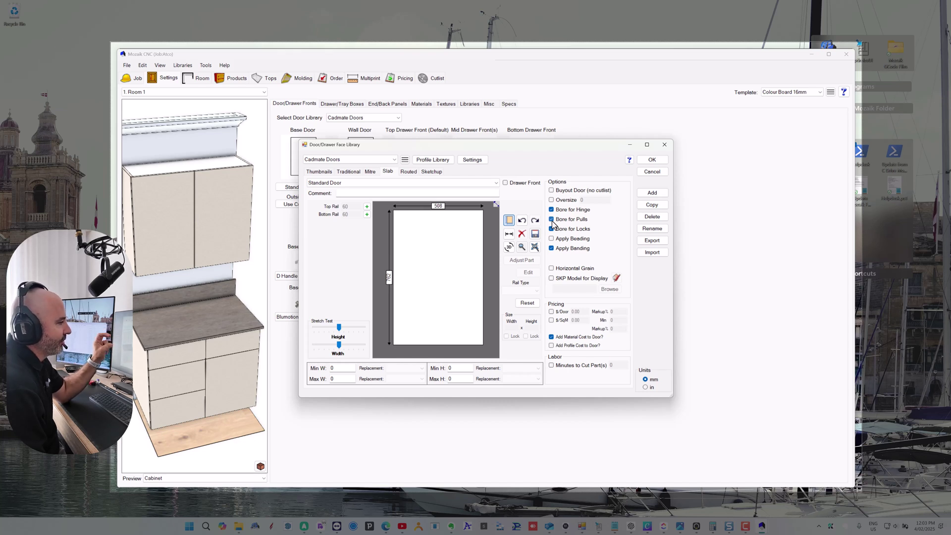
Enable Bore for Pulls on the Standard Drw slab style and close the library with OK
click(474, 186)
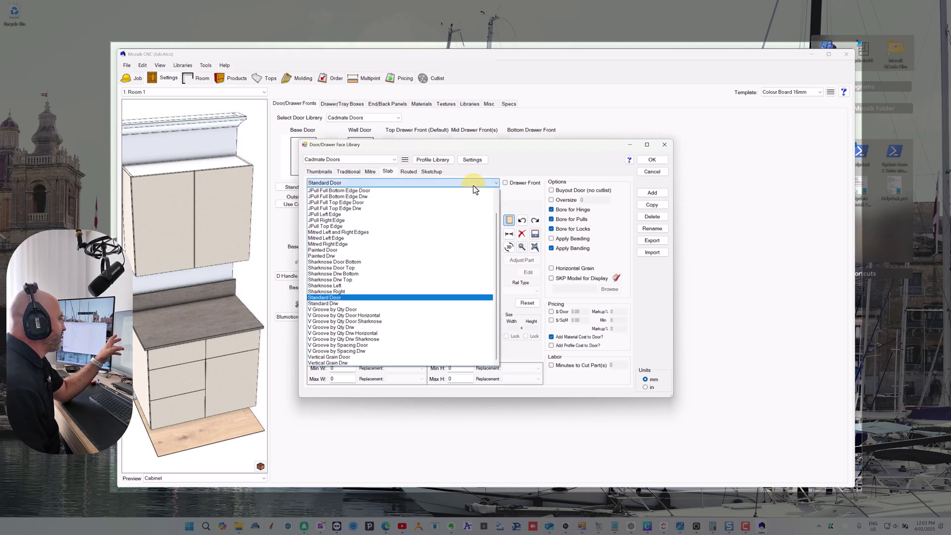
click(352, 304)
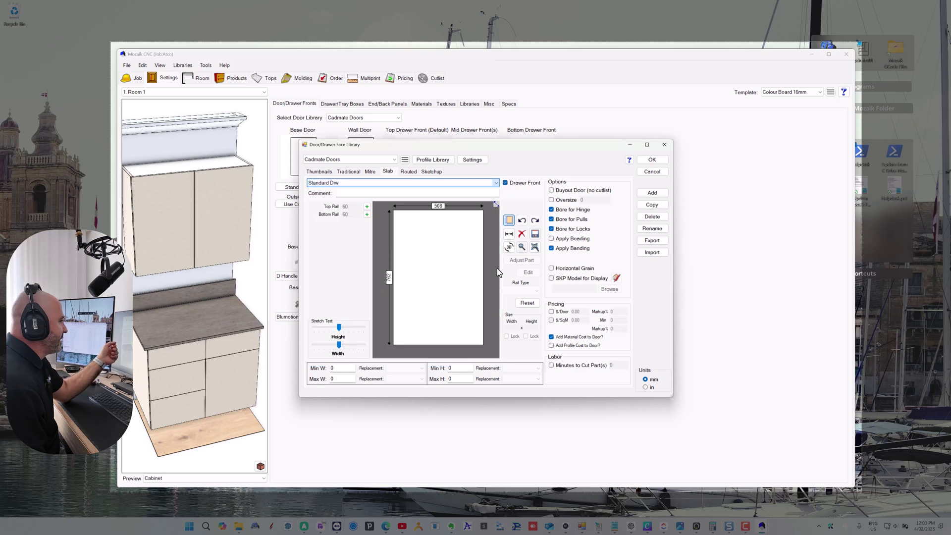
click(551, 248)
click(552, 219)
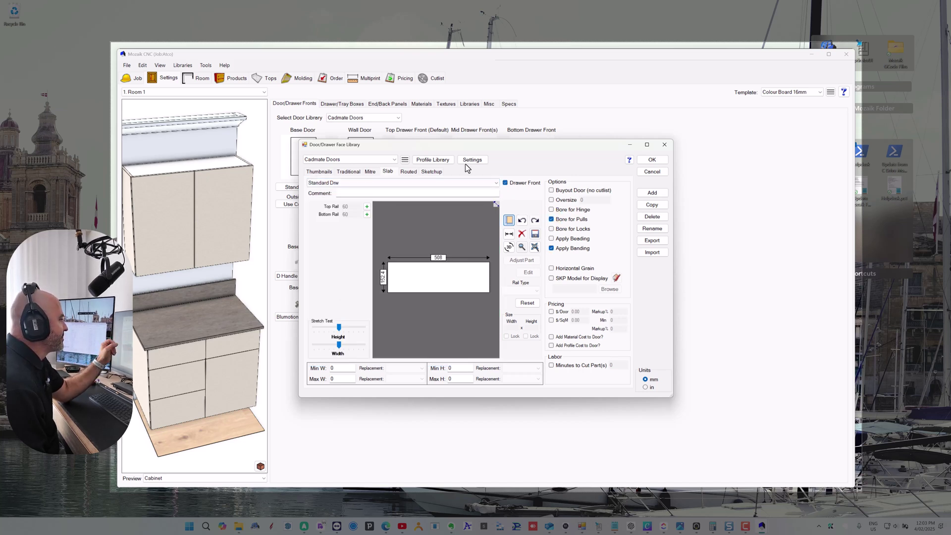
click(442, 182)
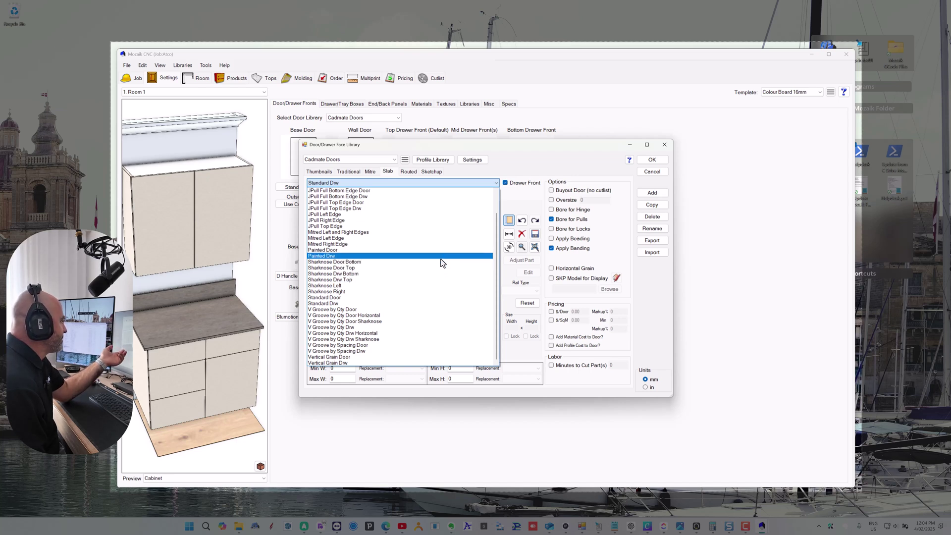
scroll(414, 263, up, 2)
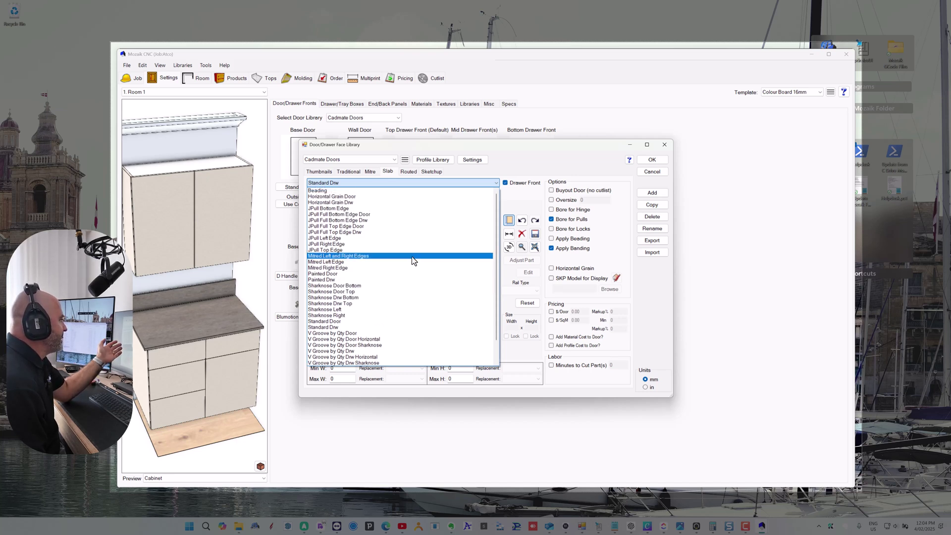
click(532, 161)
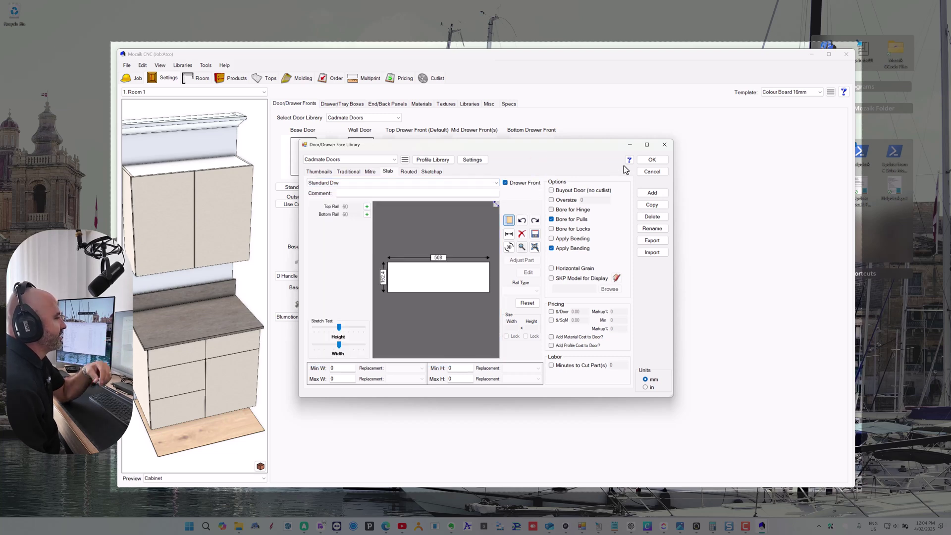
click(652, 160)
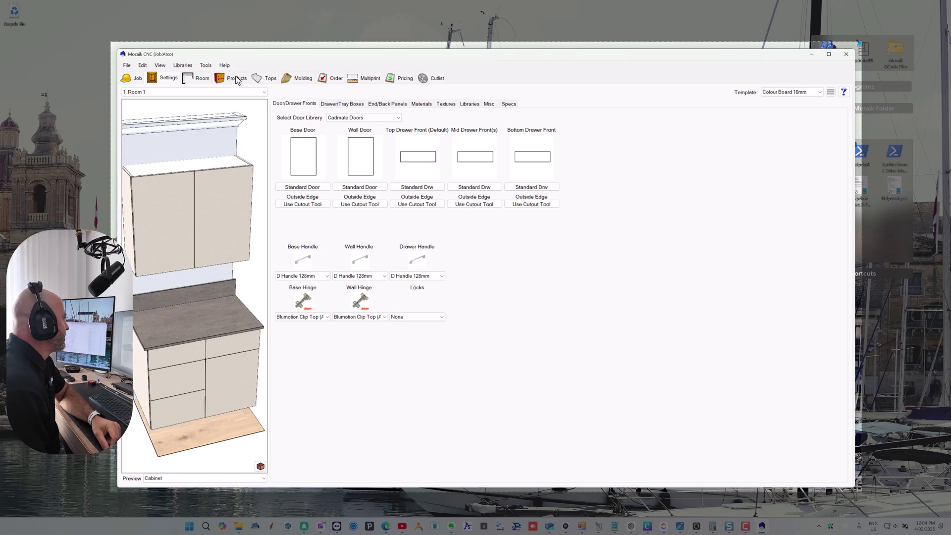
Return to Products, select the base cabinet in the Wall #1 elevation, and show the Cutlist
click(236, 78)
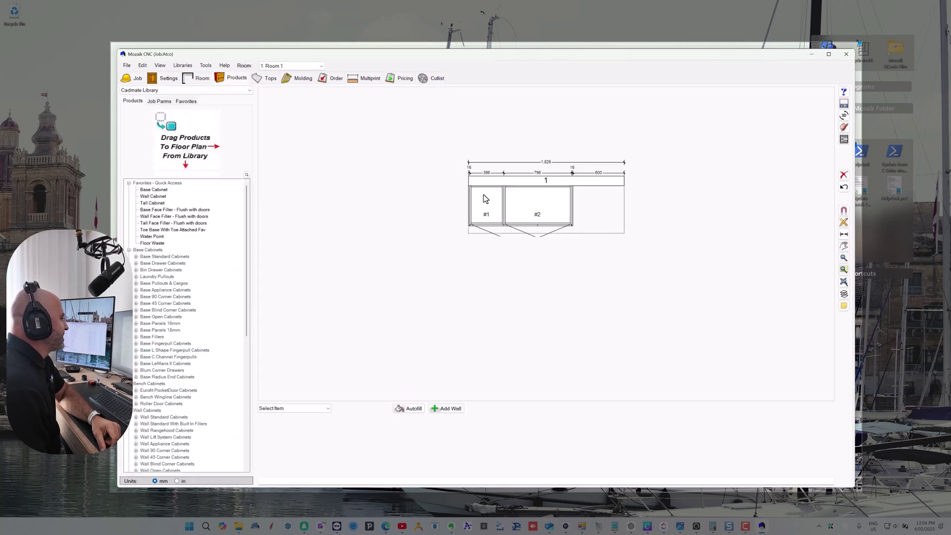
click(485, 198)
click(844, 139)
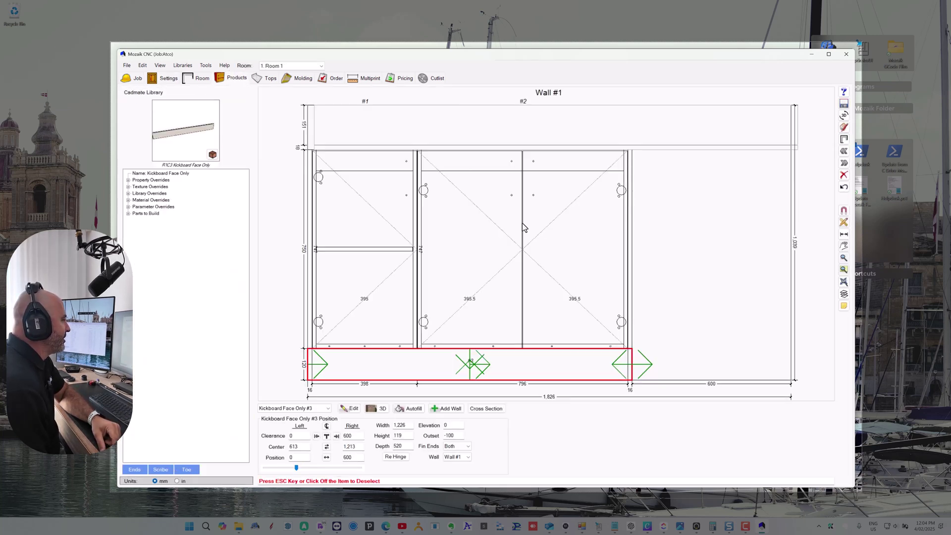
click(516, 214)
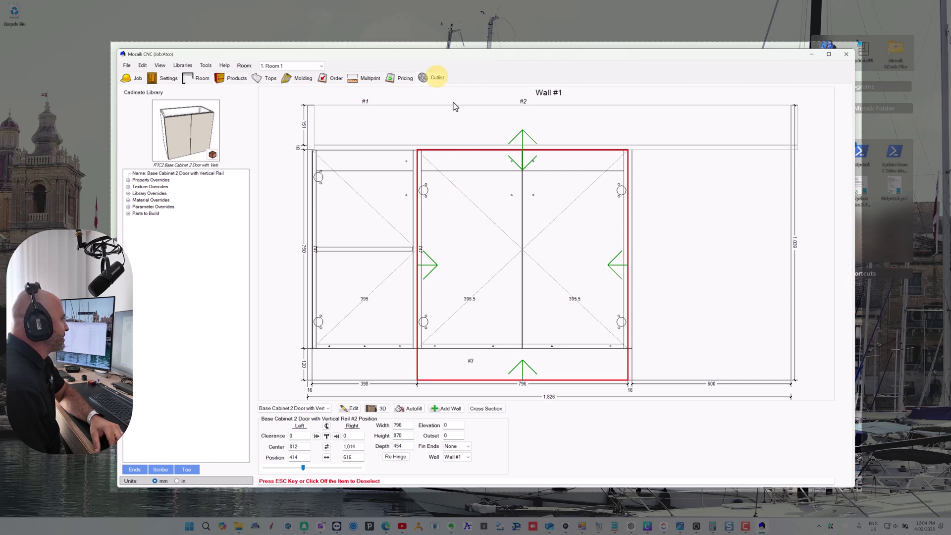
click(432, 77)
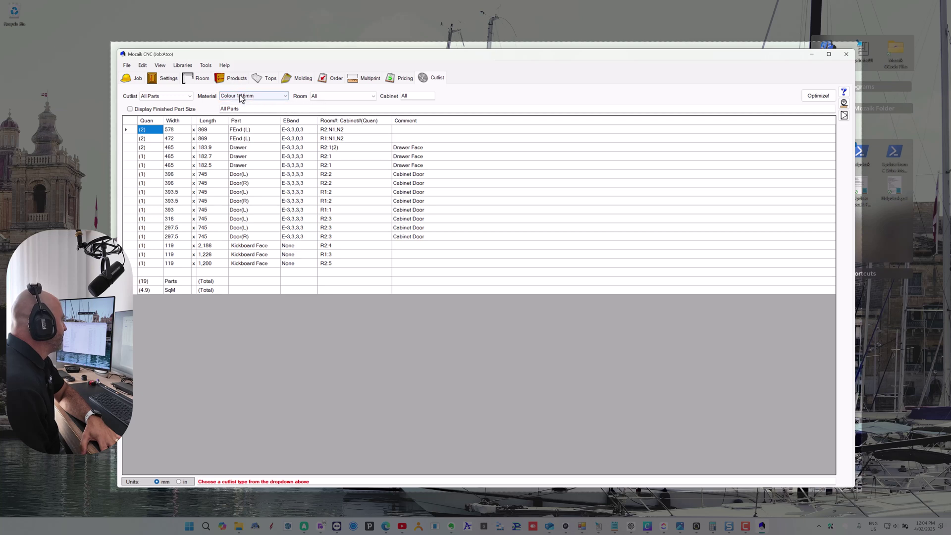
Re-optimize Colour 1 16mm, overwriting the old optimizer file, and display the Parts list
click(239, 95)
click(241, 101)
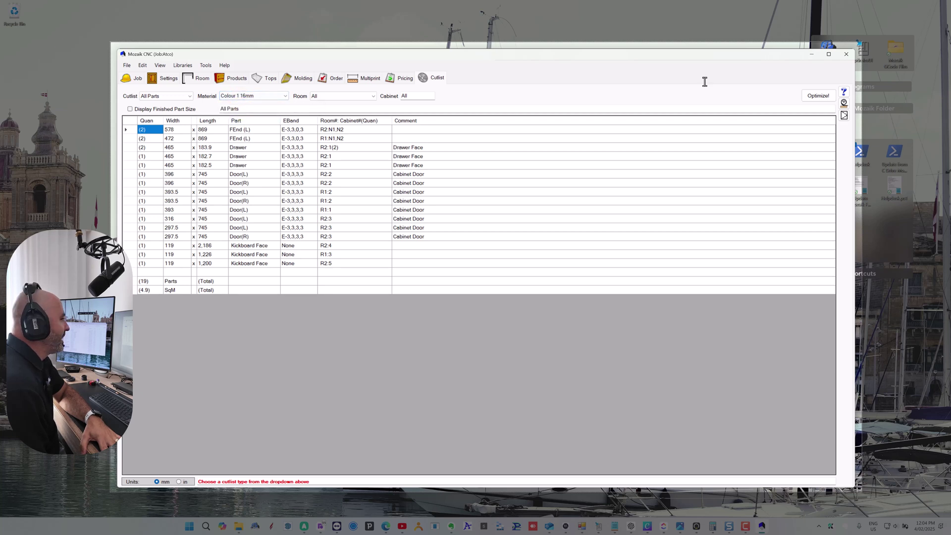
click(818, 95)
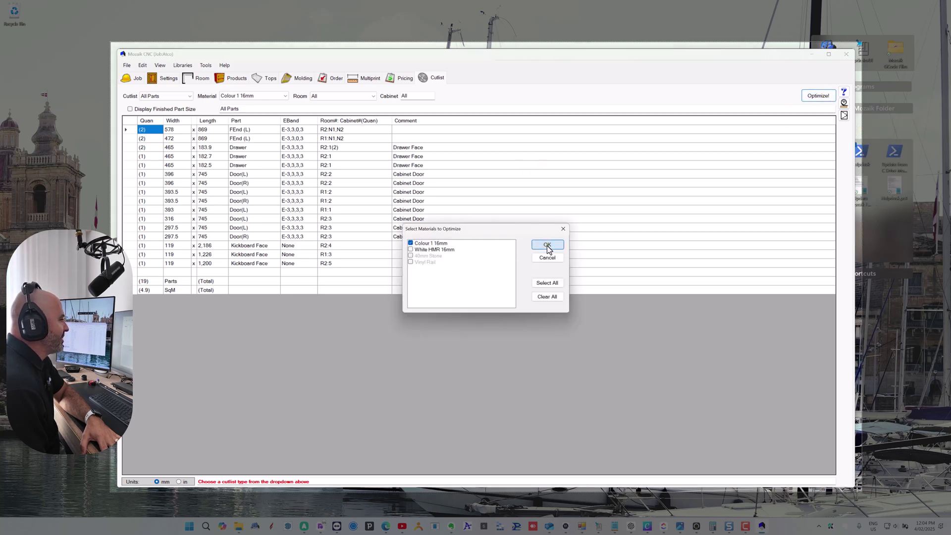
click(547, 245)
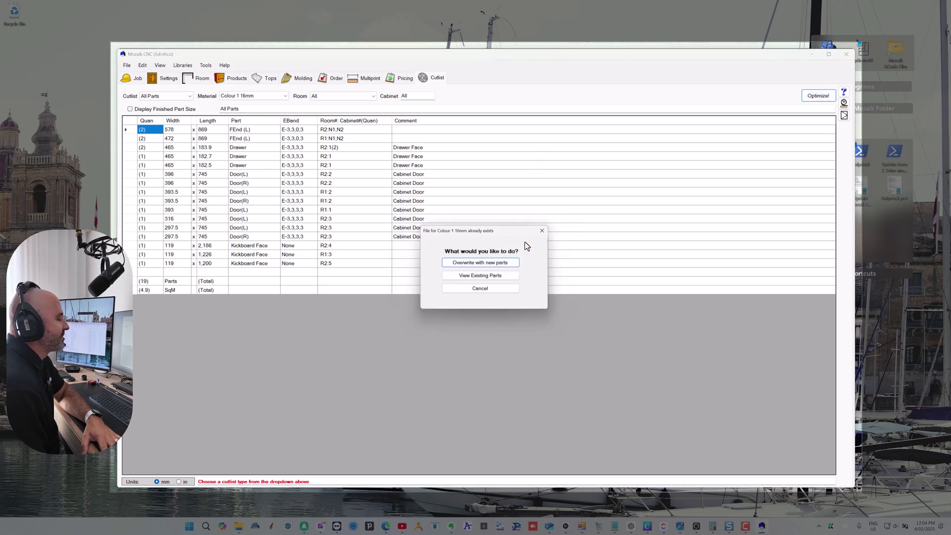
click(500, 264)
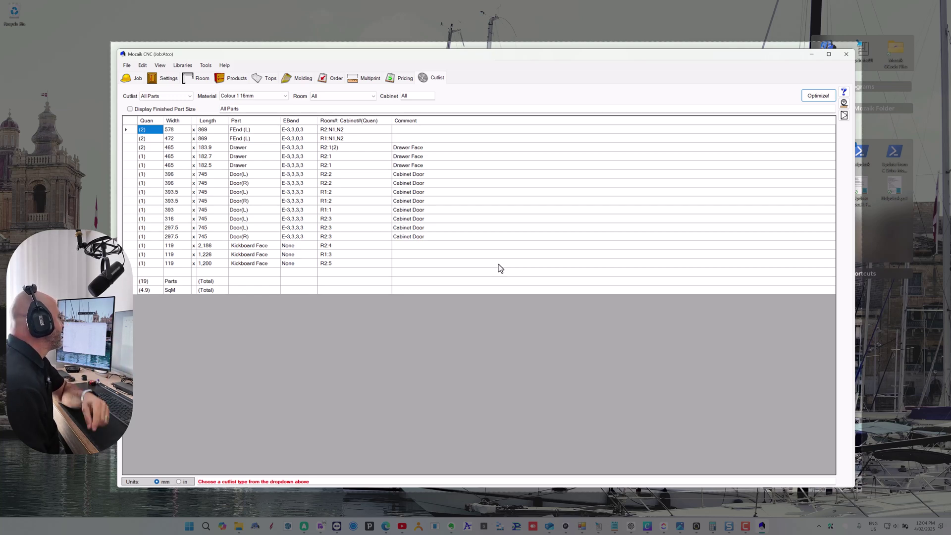
drag(331, 58, 543, 96)
click(325, 122)
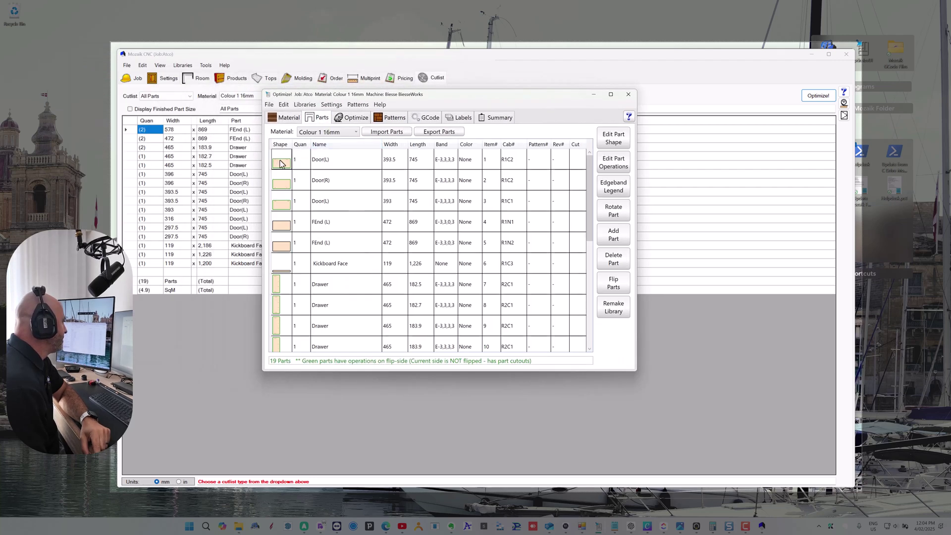
Show Door(L)'s flip-side operations and select its two 5 mm handle holes at depth 16, then switch to Loom
click(276, 160)
click(599, 168)
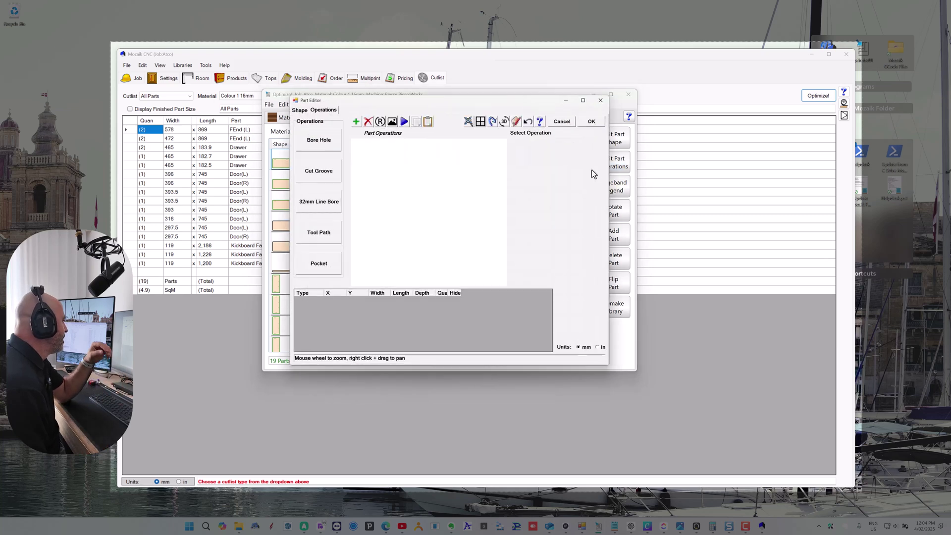
click(492, 122)
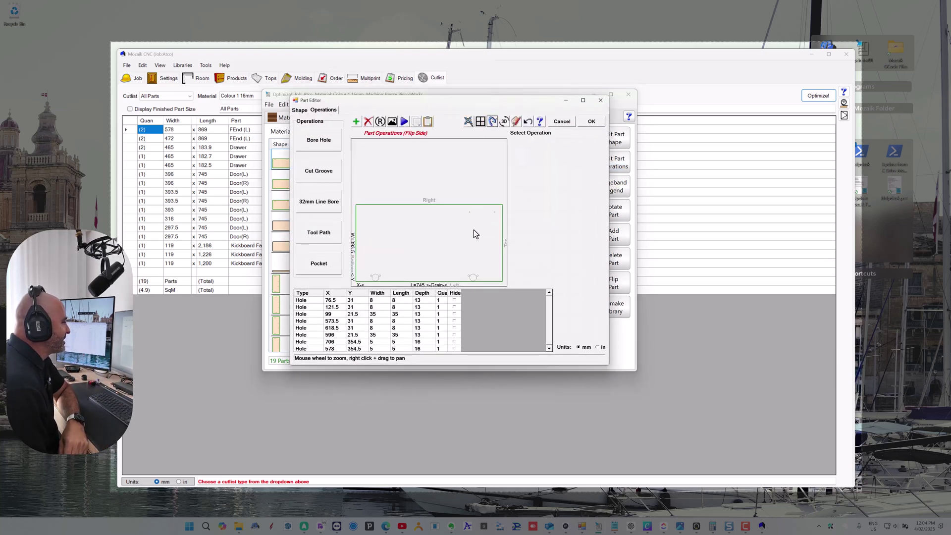
drag(454, 191, 510, 223)
scroll(442, 170, down, 2)
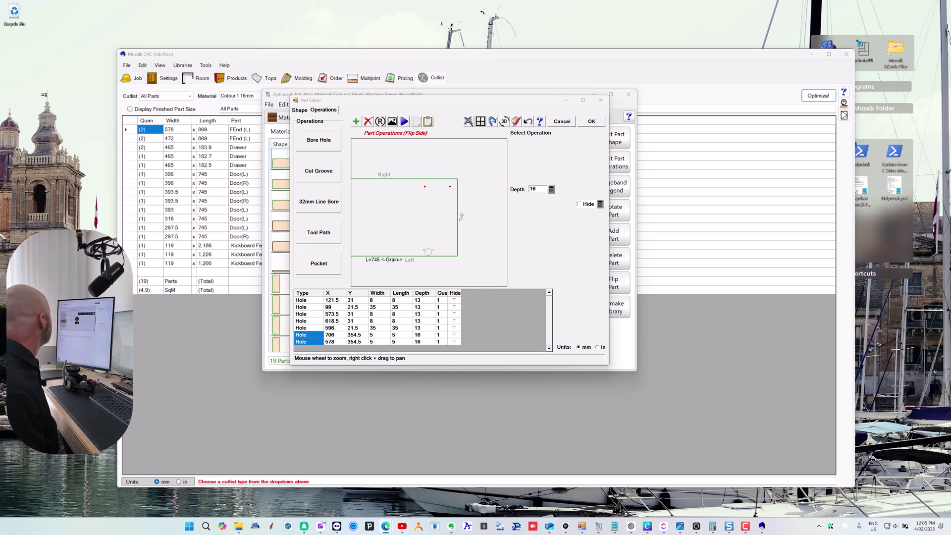
key(alt+Tab)
Maximize the browser and correct the video title to 'Enabling Handle Holes in Mozaik'
key(super+Up)
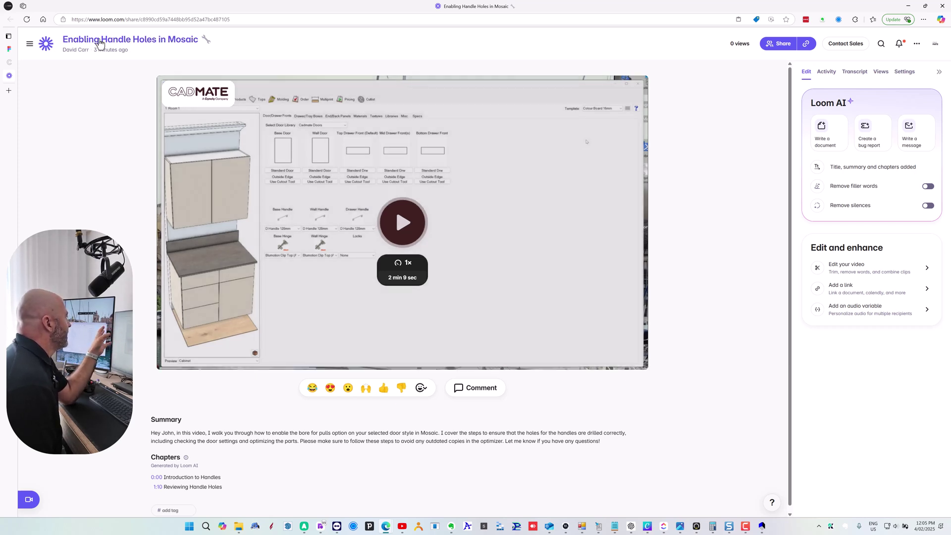
mouse_move(125, 42)
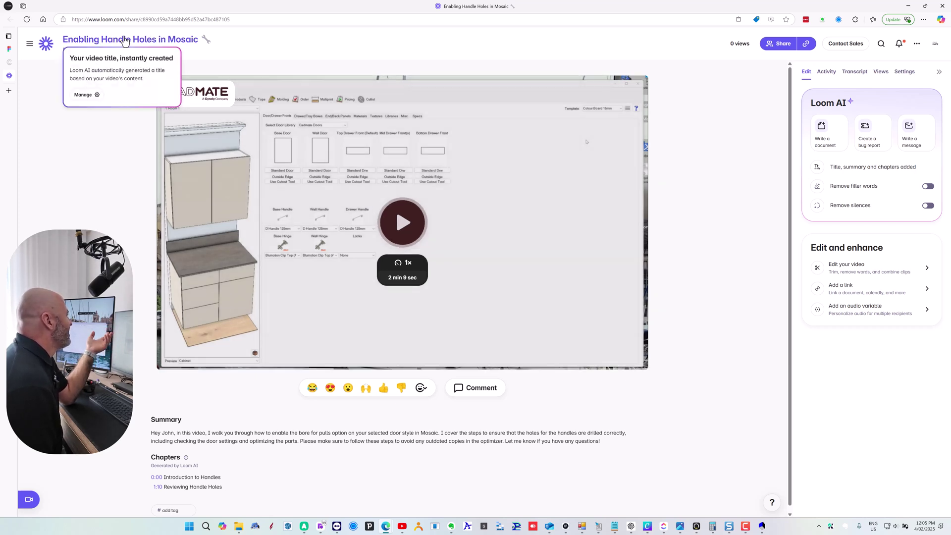
click(204, 44)
click(204, 38)
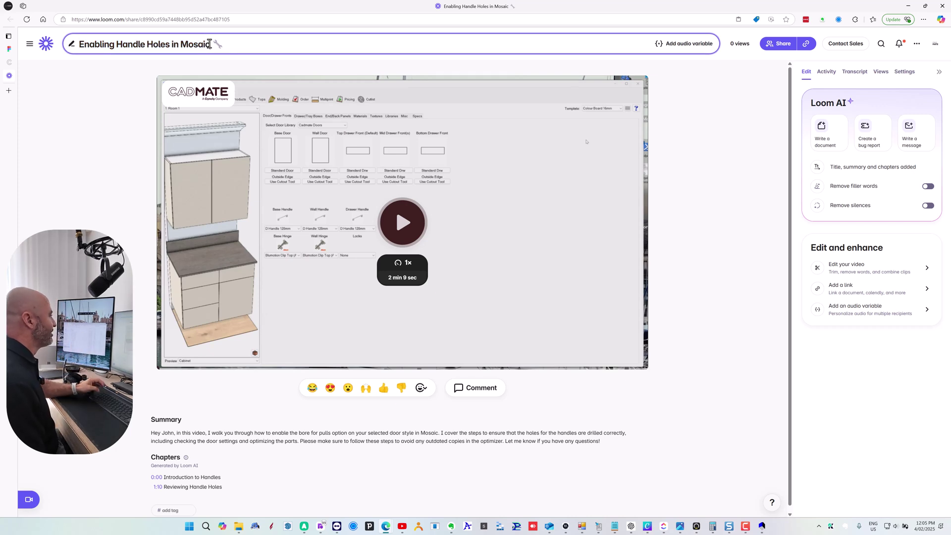
key(BackSpace)
key(BackSpace)
key(BackSpace)
key(BackSpace)
text(ZAIK)
key(BackSpace)
key(BackSpace)
key(BackSpace)
key(BackSpace)
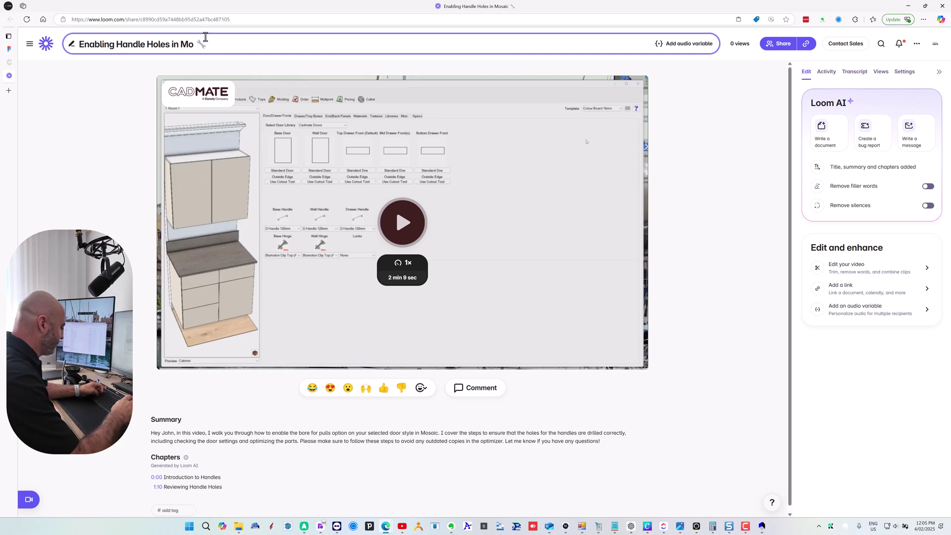
text(zaik)
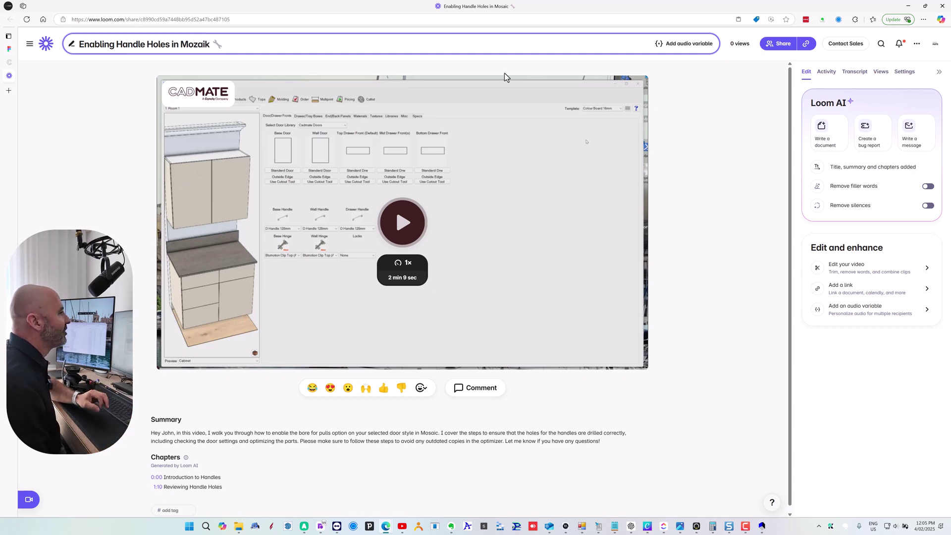
key(Return)
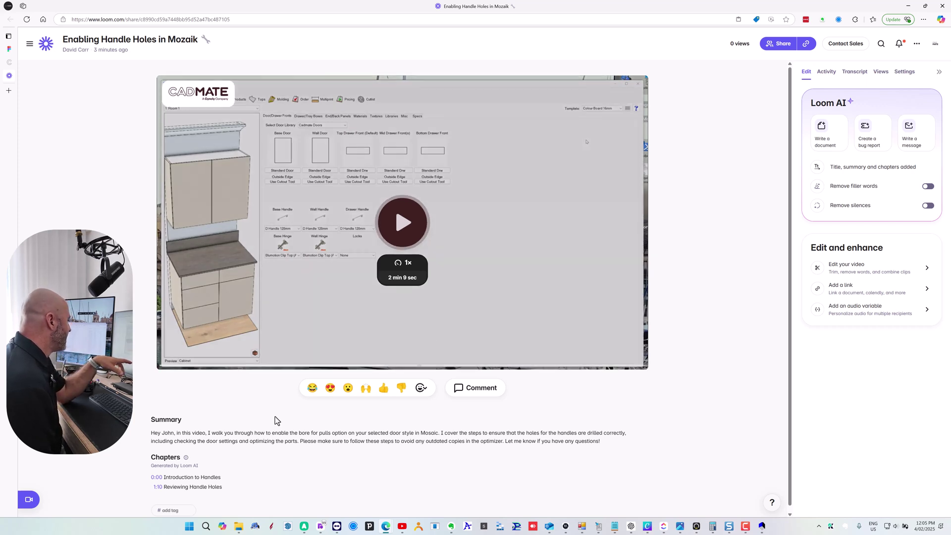
Copy the Loom video's GIF thumbnail from the Embed sharing options and minimize the browser
scroll(201, 446, down, 1)
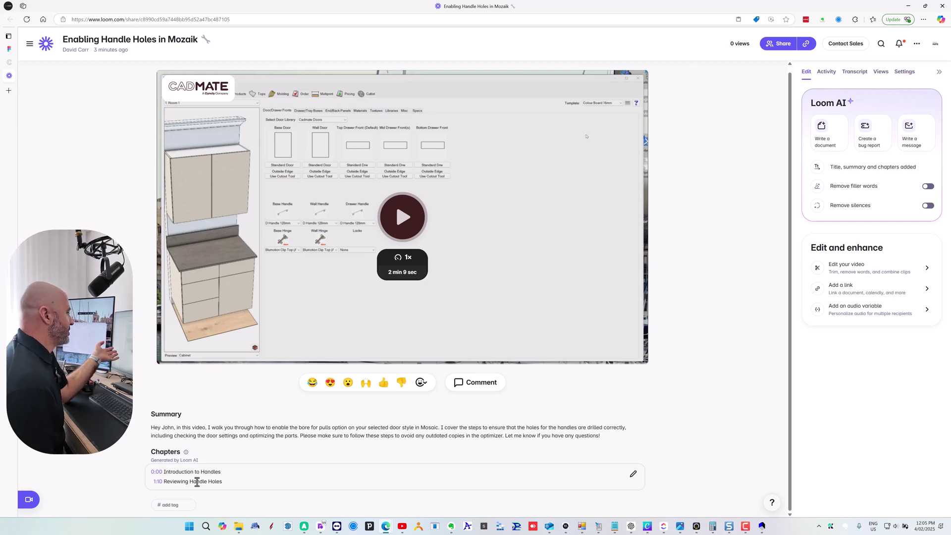
mouse_move(401, 264)
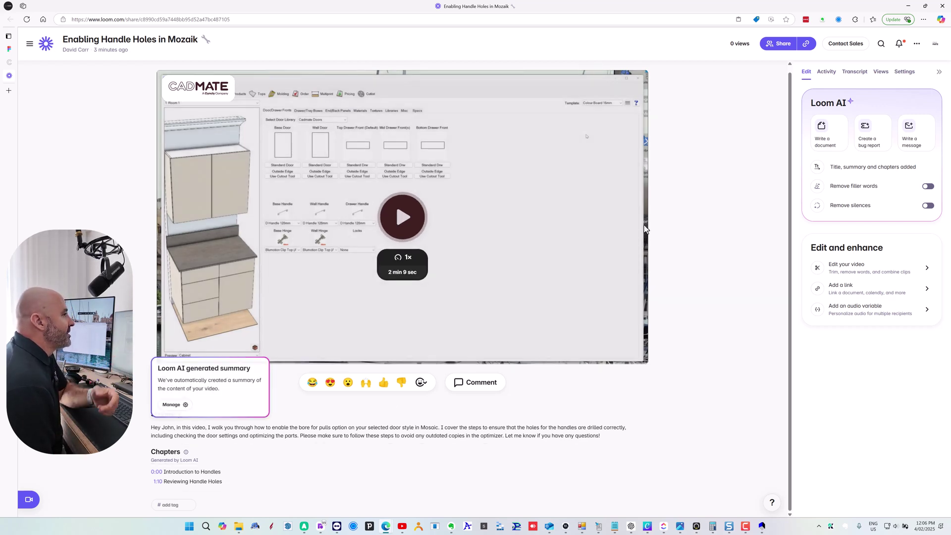
click(780, 43)
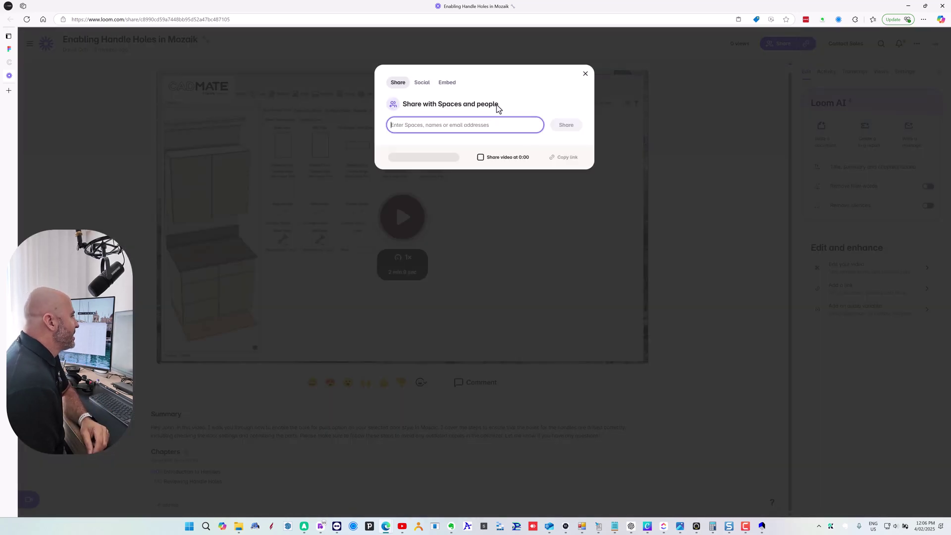
click(524, 84)
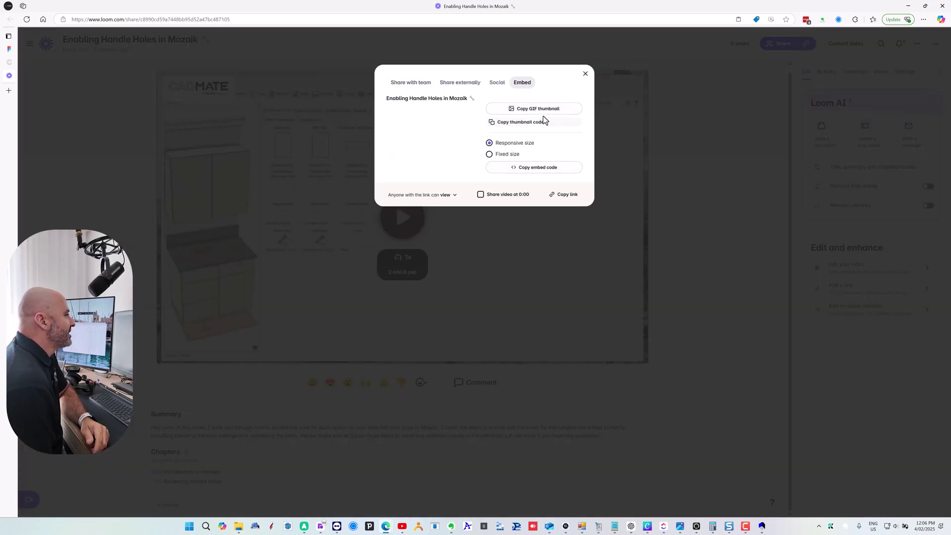
click(544, 110)
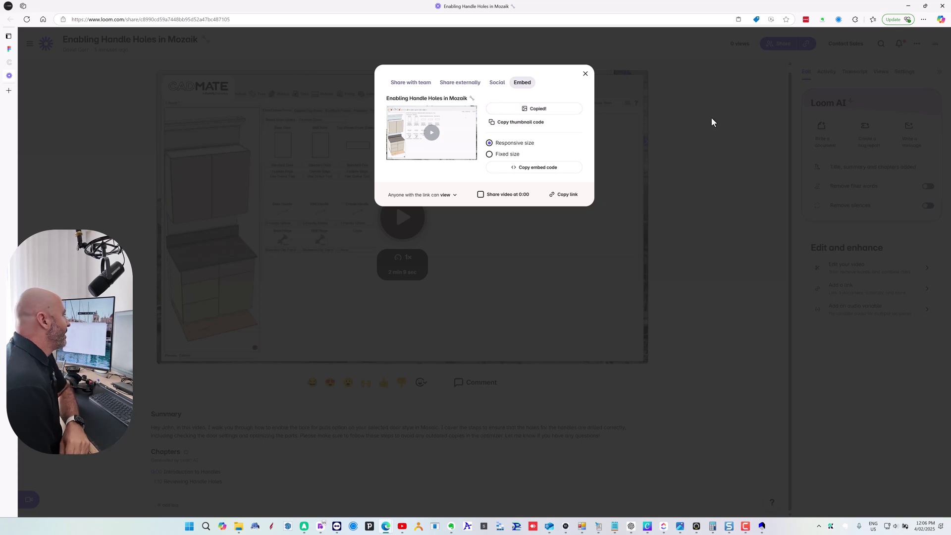
click(908, 6)
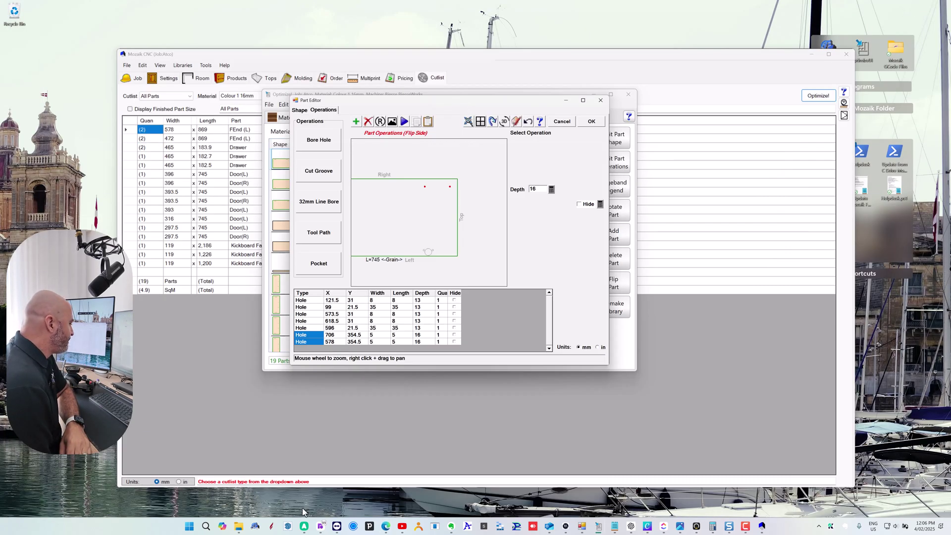
Reply to the Handles helpdesk email using the Video Reply template
click(320, 526)
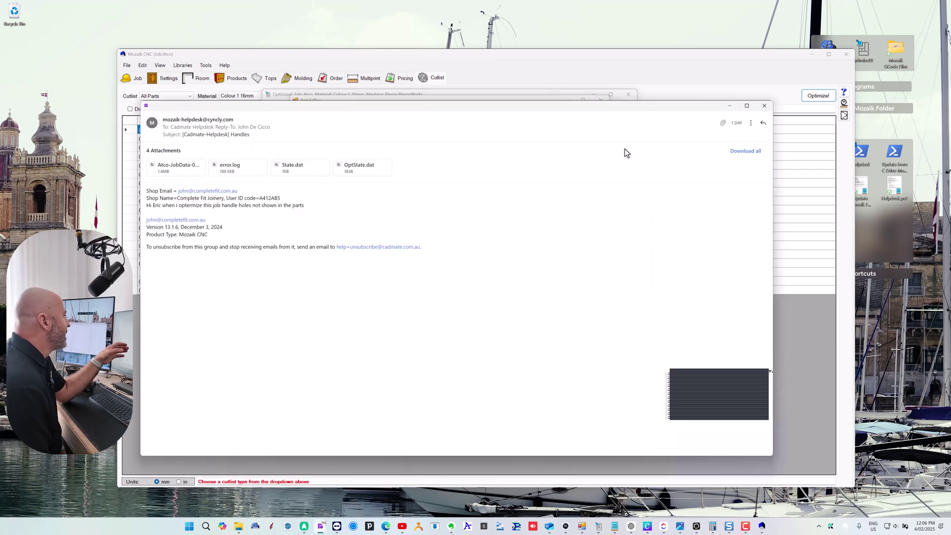
click(762, 123)
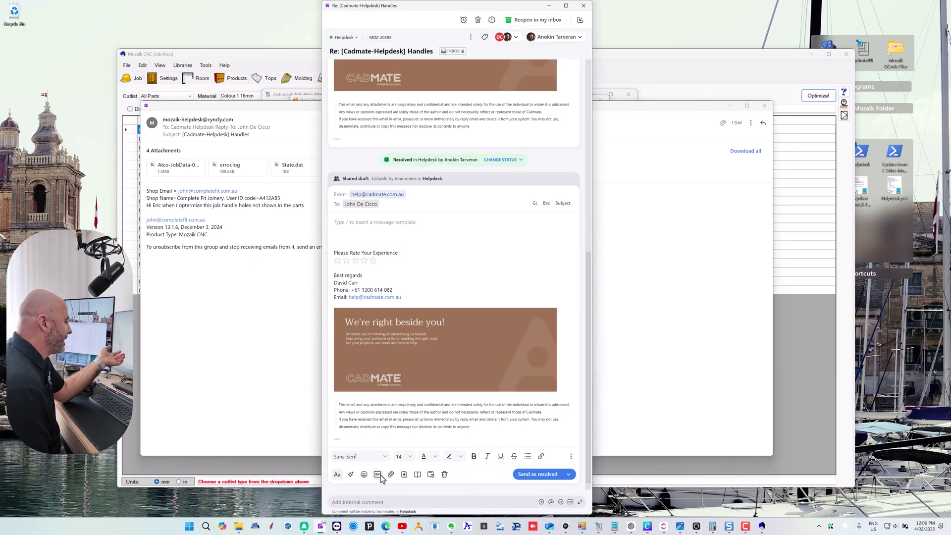
click(404, 475)
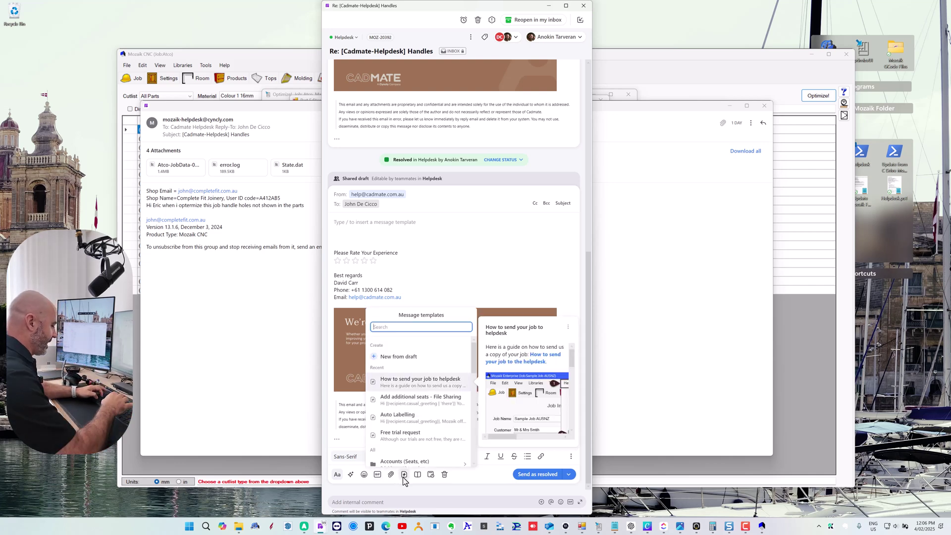
text(vide)
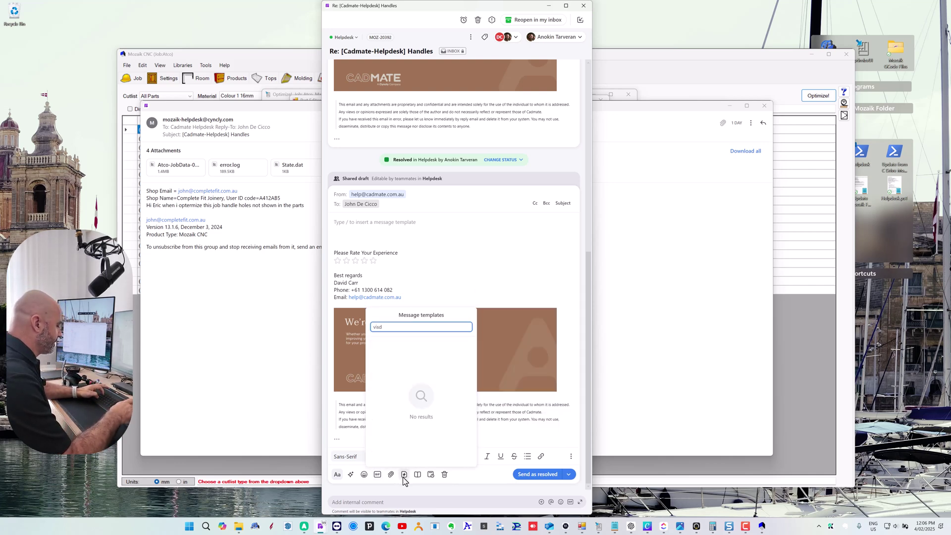
key(BackSpace)
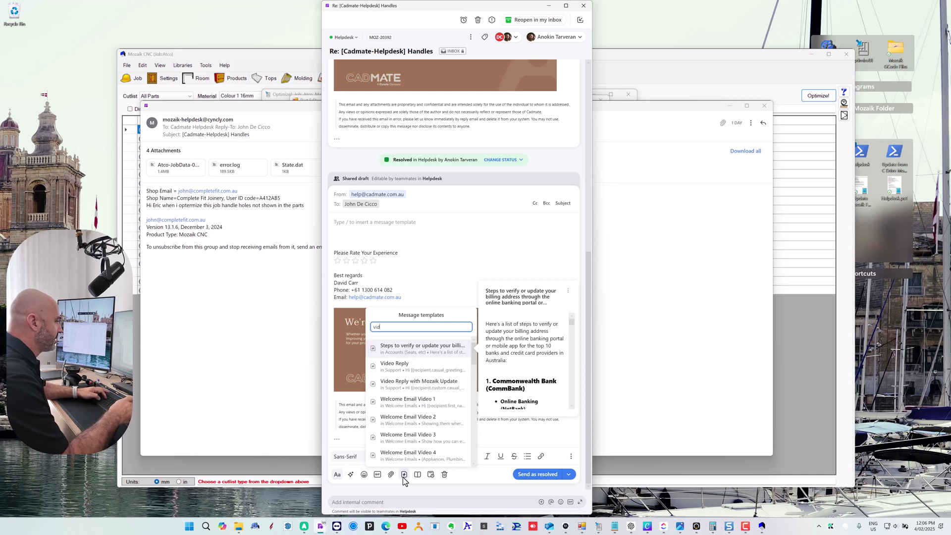
click(404, 364)
Paste the video thumbnail over the [Insert video link] placeholder and widen the email window
drag(375, 225, 326, 229)
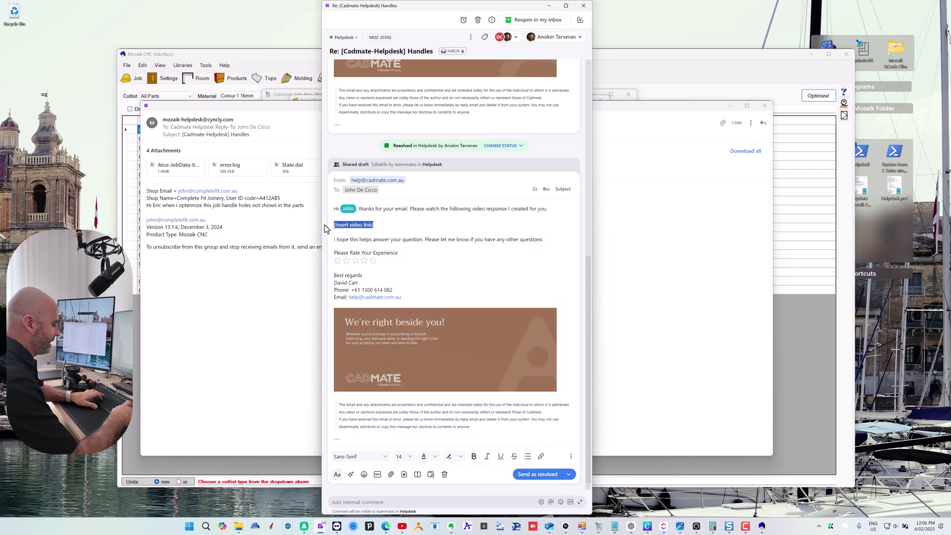
key(ctrl+v)
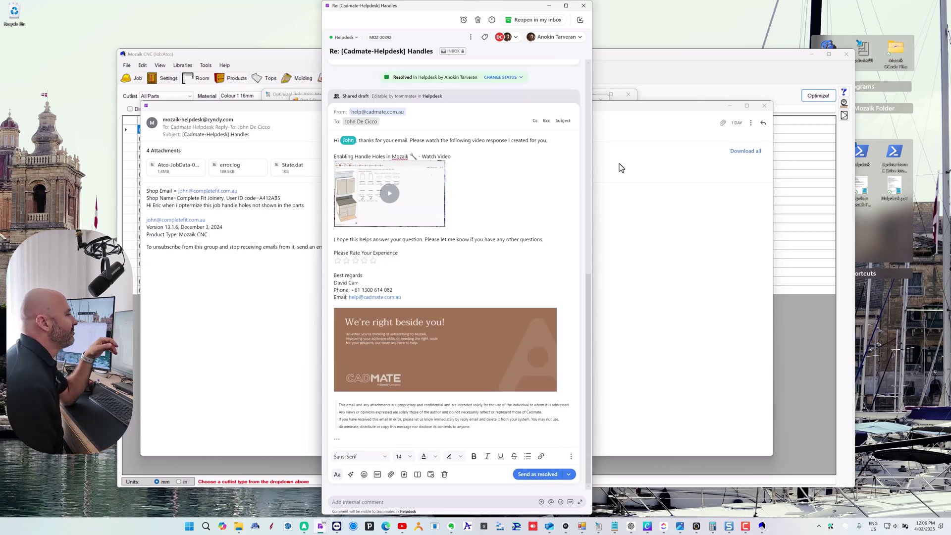
drag(593, 163, 642, 157)
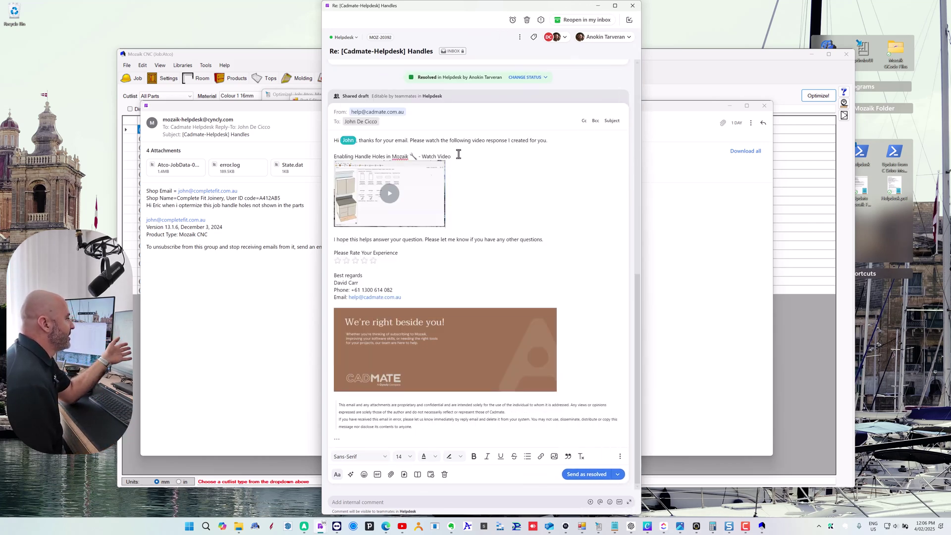